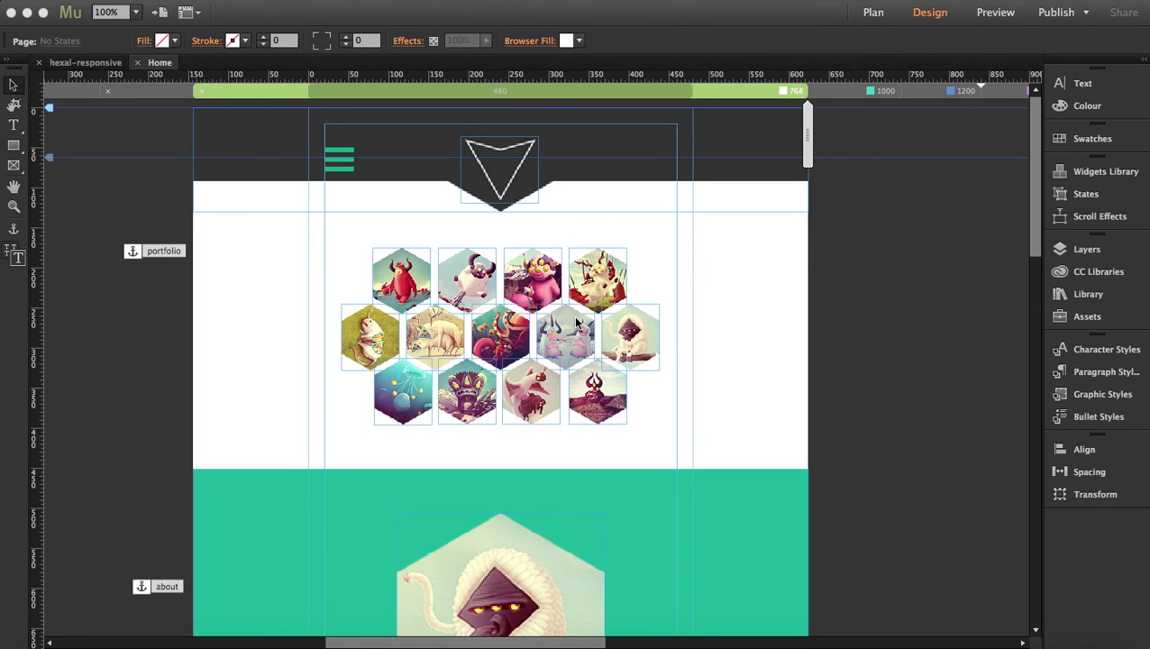
- Bring Chrome to the front, showing mydevice.io's report of a 1438px viewport
{"action": "left_click", "coordinate": [710, 643]}
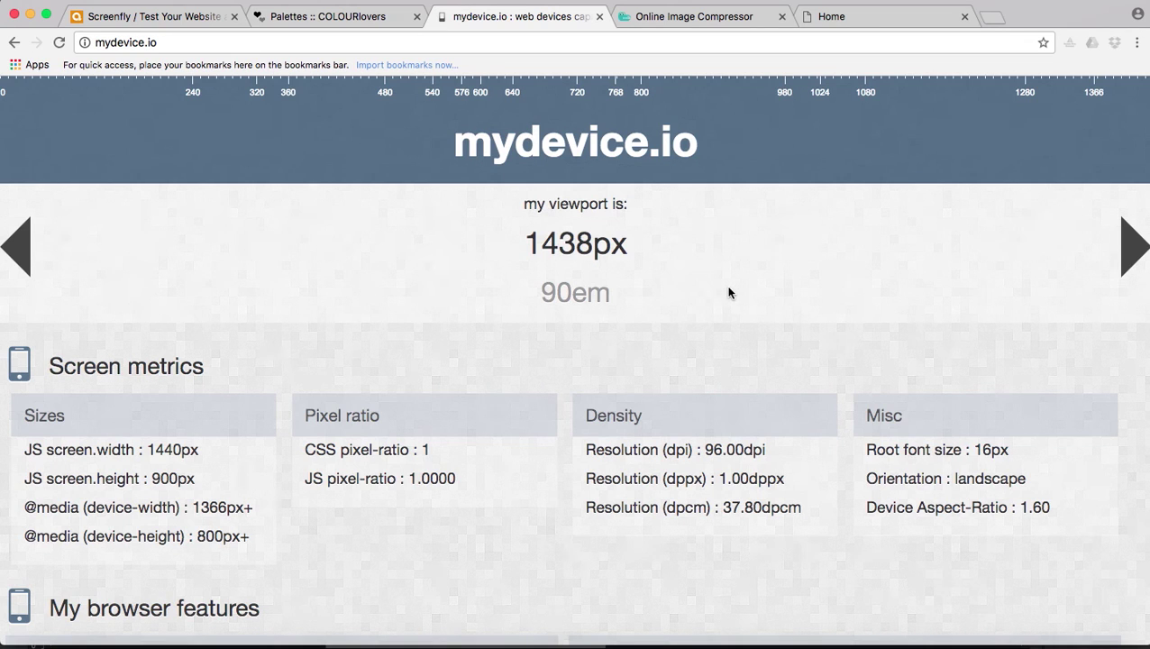
{"action": "left_click_drag", "start_coordinate": [520, 232], "coordinate": [635, 251]}
{"action": "left_click", "coordinate": [622, 245]}
{"action": "left_click_drag", "start_coordinate": [3, 144], "coordinate": [5, 144]}
{"action": "left_click_drag", "start_coordinate": [1148, 203], "coordinate": [785, 197]}
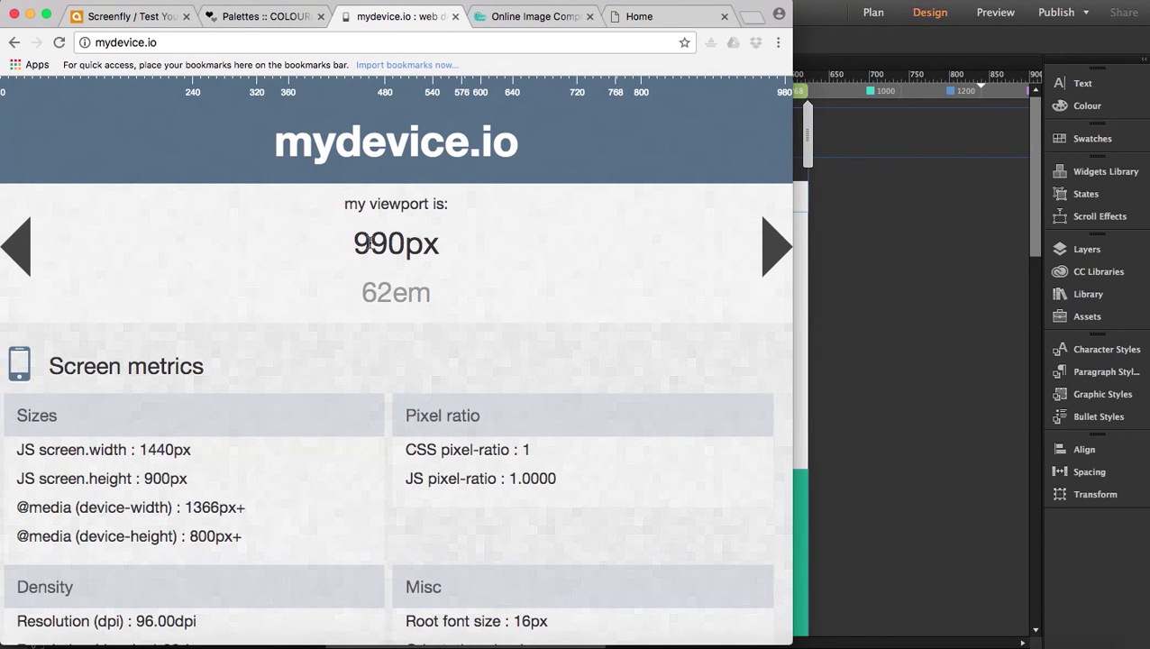
{"action": "left_click_drag", "start_coordinate": [795, 197], "coordinate": [1149, 206]}
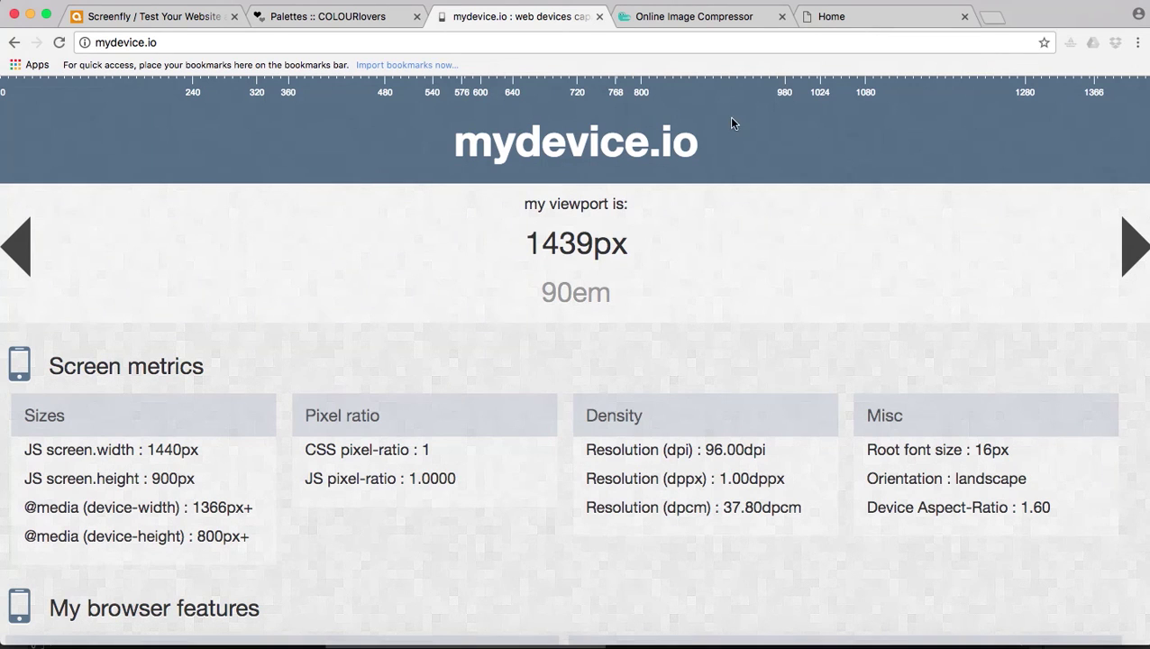
- Show Optimizilla's Online Image Compressor with its empty Upload Files drop area in view
{"action": "left_click", "coordinate": [697, 27]}
{"action": "left_click", "coordinate": [630, 102]}
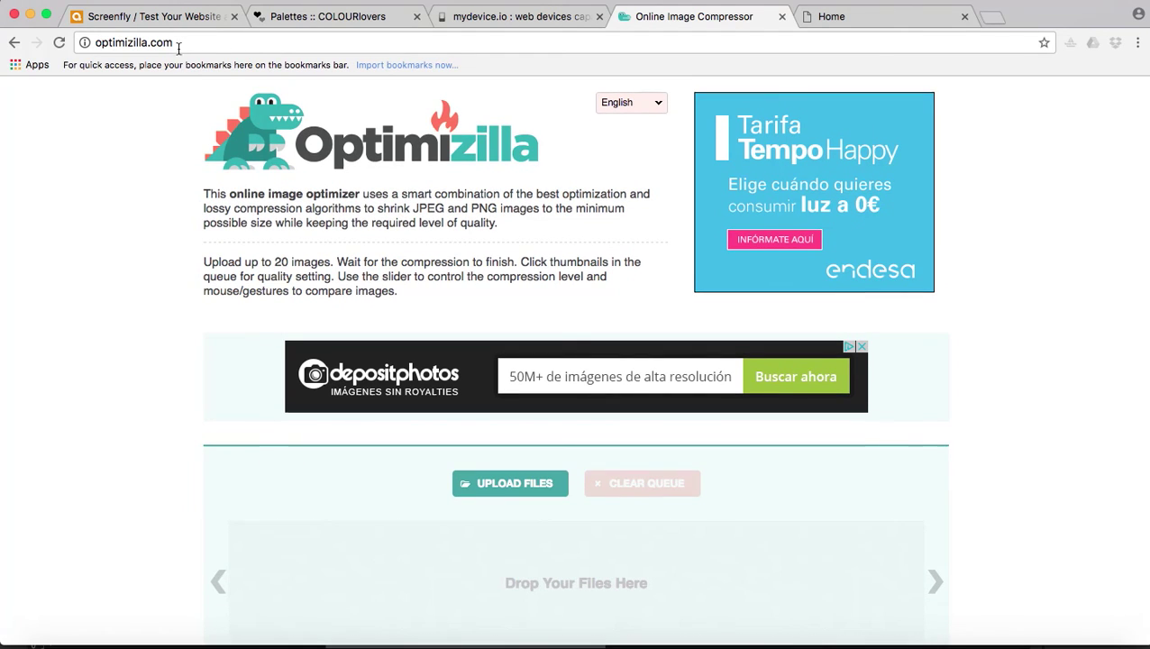
{"action": "scroll", "coordinate": [898, 288], "scroll_direction": "down", "scroll_amount": 5}
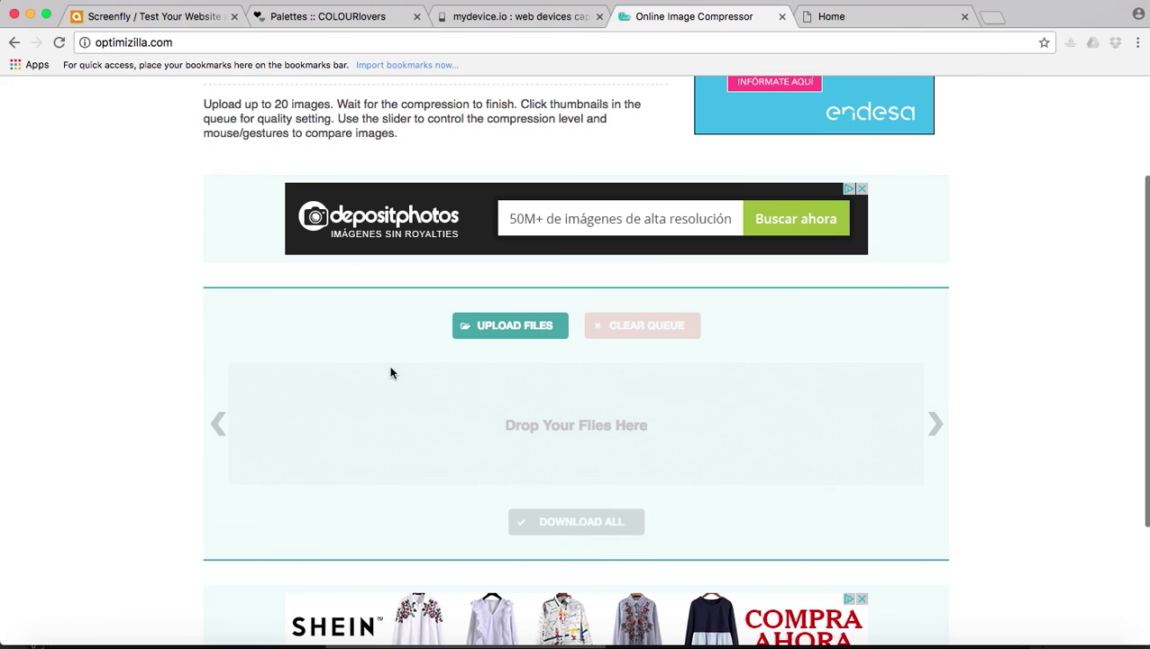
{"action": "scroll", "coordinate": [1042, 316], "scroll_direction": "up", "scroll_amount": 1}
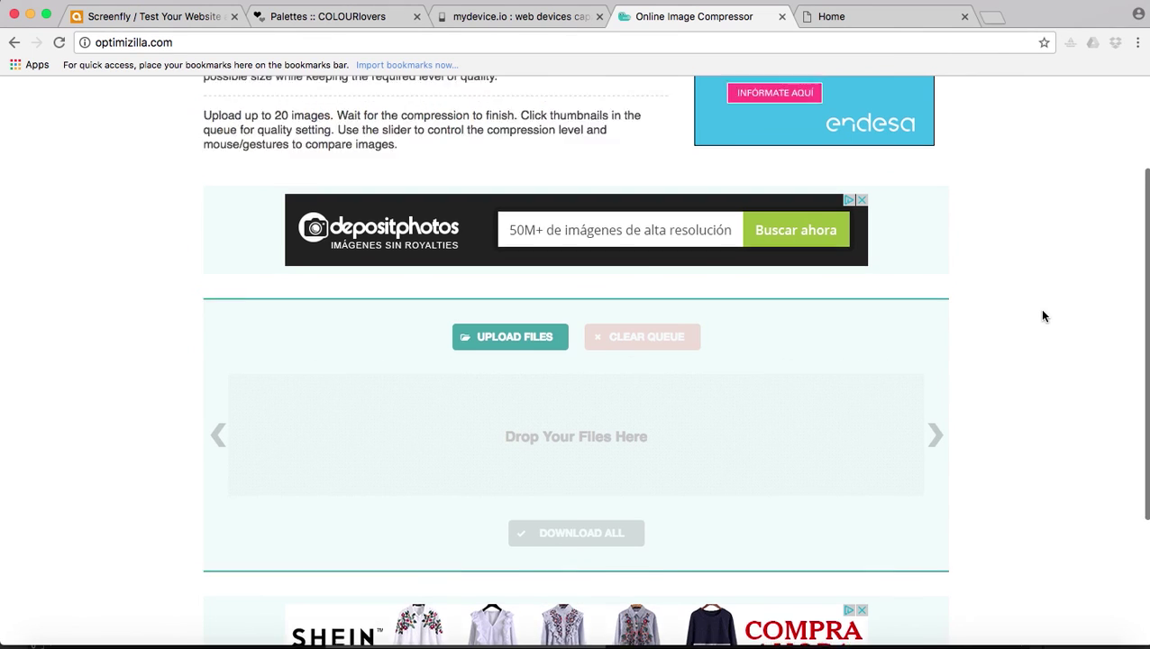
{"action": "scroll", "coordinate": [1043, 315], "scroll_direction": "up", "scroll_amount": 5}
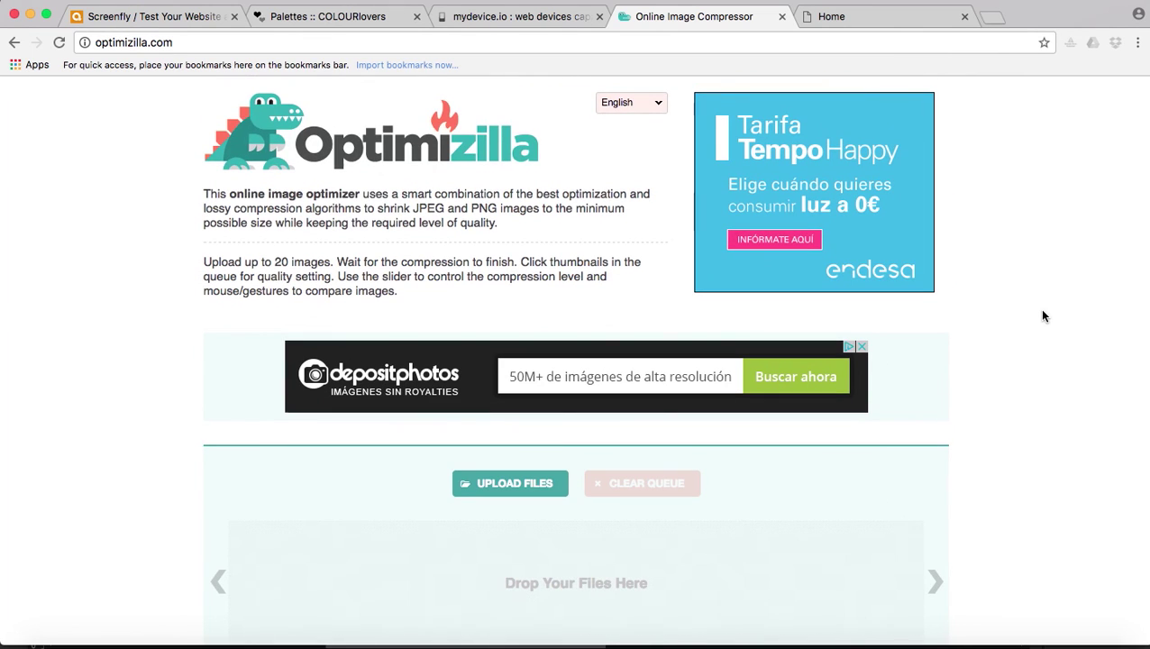
{"action": "scroll", "coordinate": [1043, 315], "scroll_direction": "down", "scroll_amount": 4}
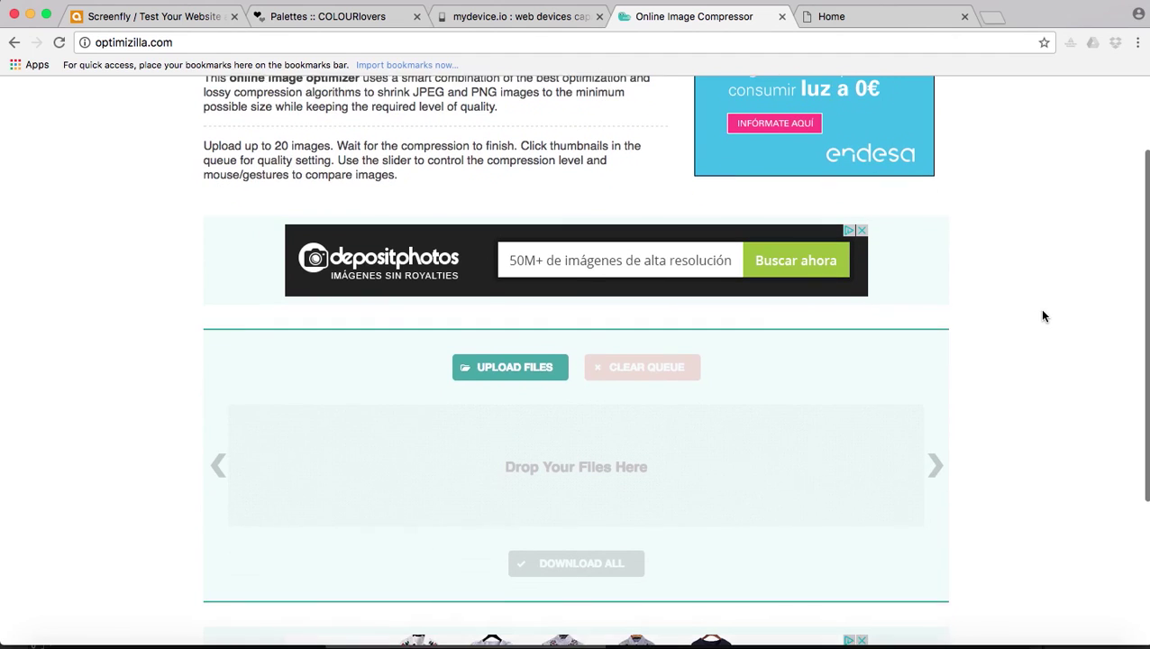
{"action": "scroll", "coordinate": [1042, 316], "scroll_direction": "down", "scroll_amount": 1}
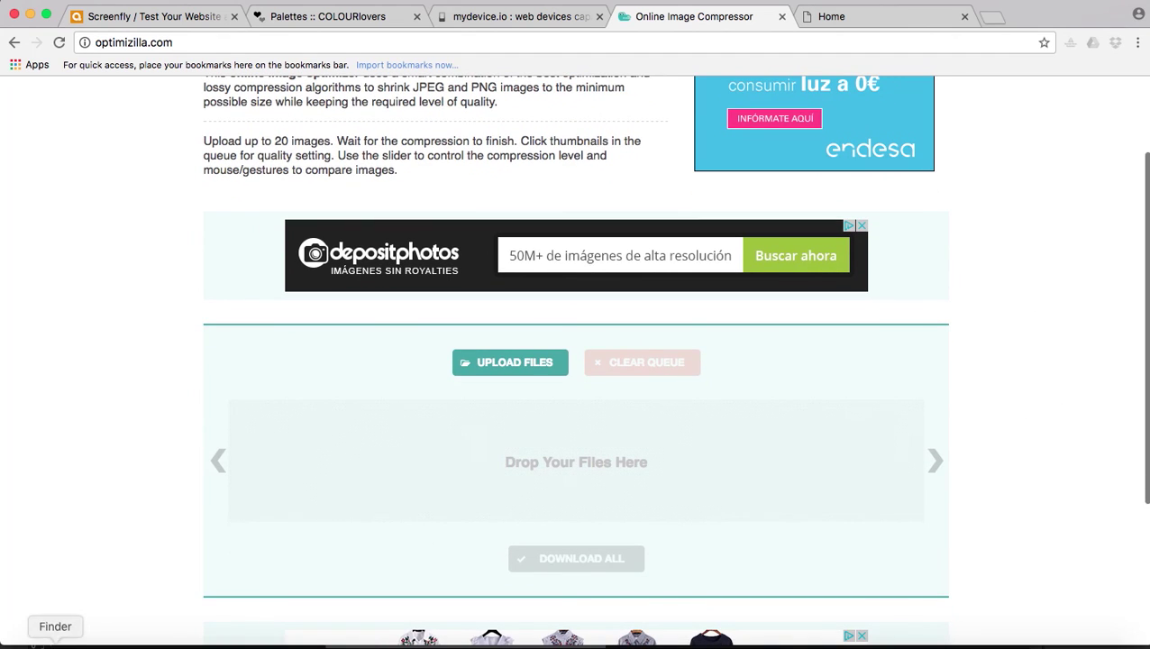
- Drag the three jpgs from Finder's Desktop > PHOTOS folder onto Optimizilla's Drop Your Files Here area
{"action": "left_click", "coordinate": [36, 645]}
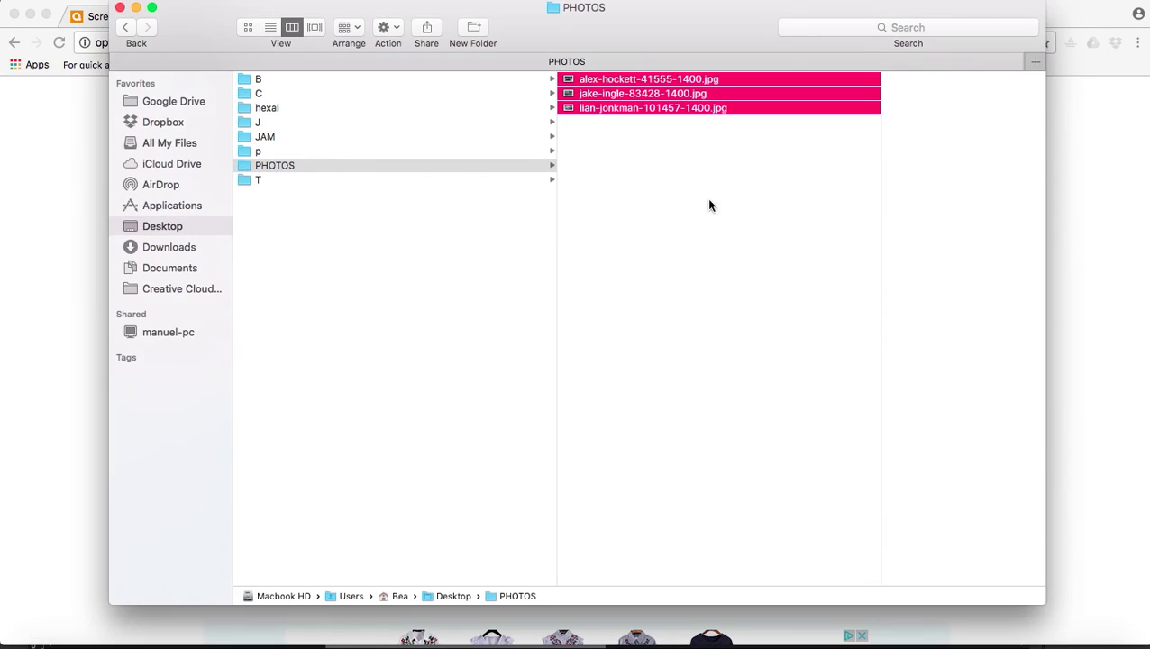
{"action": "left_click", "coordinate": [745, 159]}
{"action": "left_click_drag", "start_coordinate": [680, 164], "coordinate": [649, 72]}
{"action": "left_click_drag", "start_coordinate": [618, 16], "coordinate": [1022, 14]}
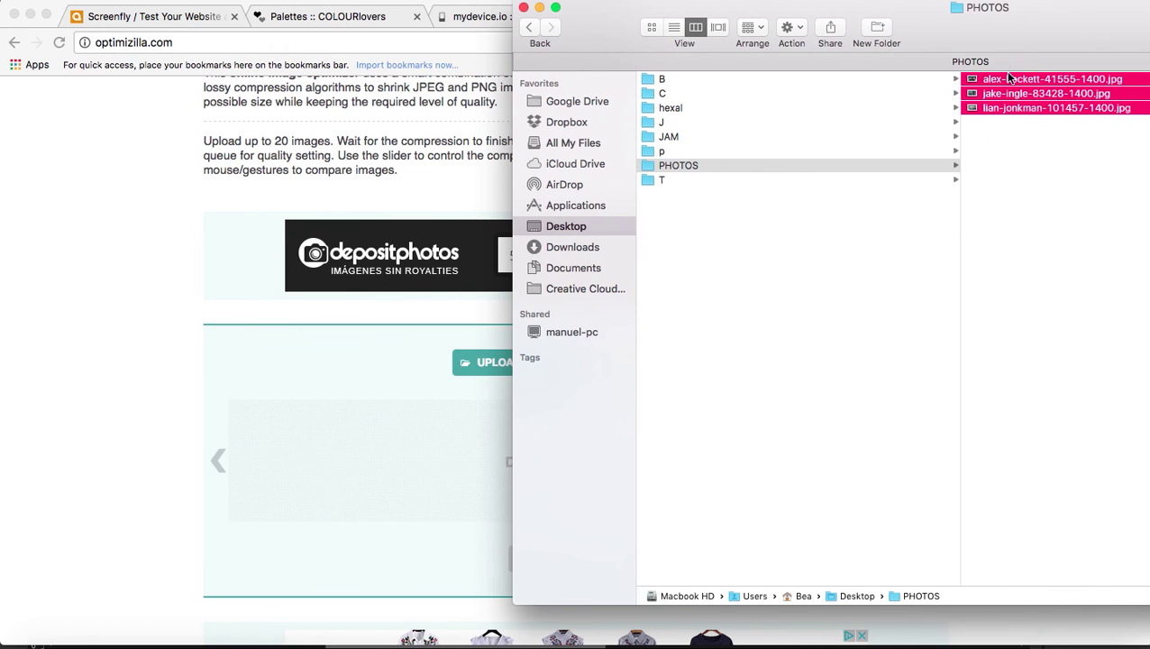
{"action": "left_click_drag", "start_coordinate": [1009, 80], "coordinate": [298, 433]}
- After compression finishes, lower the first photo's Quality slider from 82 to 65 (preview under 98K, -56%)
{"action": "left_click", "coordinate": [539, 8]}
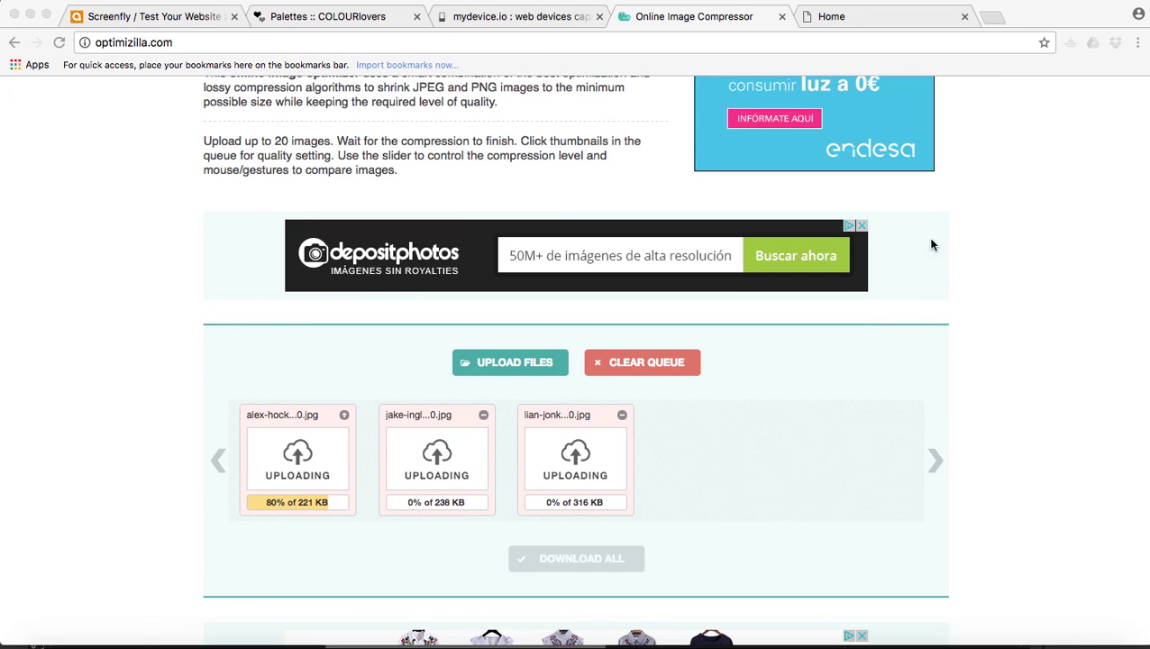
{"action": "scroll", "coordinate": [1011, 386], "scroll_direction": "down", "scroll_amount": 2}
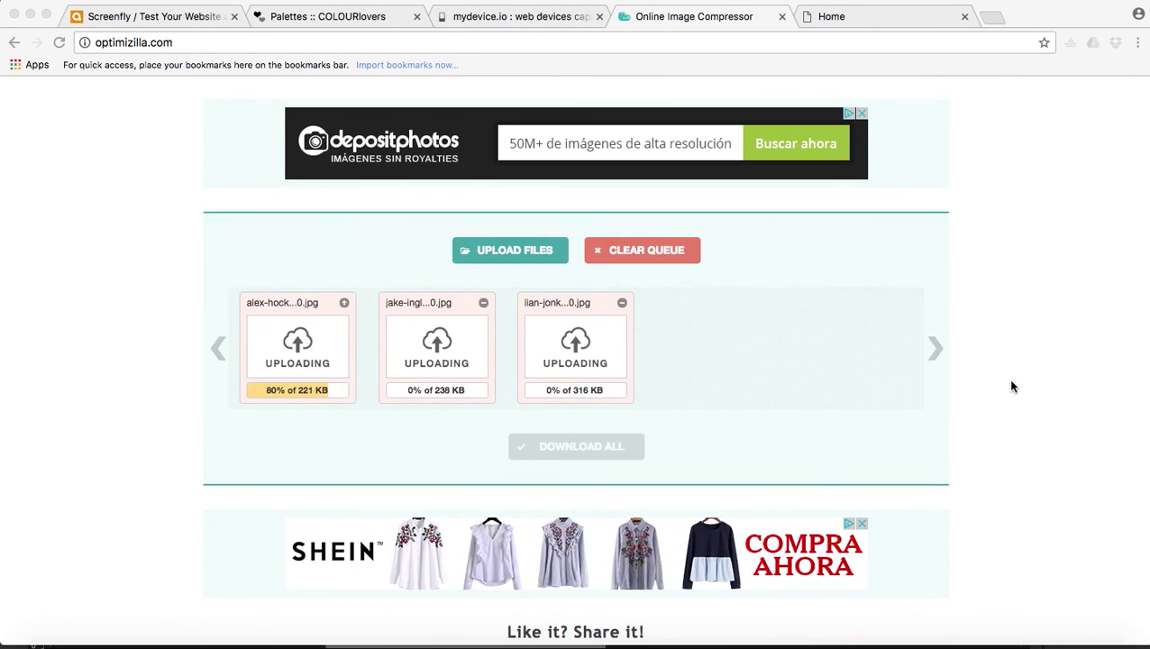
{"action": "scroll", "coordinate": [1011, 384], "scroll_direction": "up", "scroll_amount": 4}
{"action": "scroll", "coordinate": [1011, 383], "scroll_direction": "down", "scroll_amount": 1}
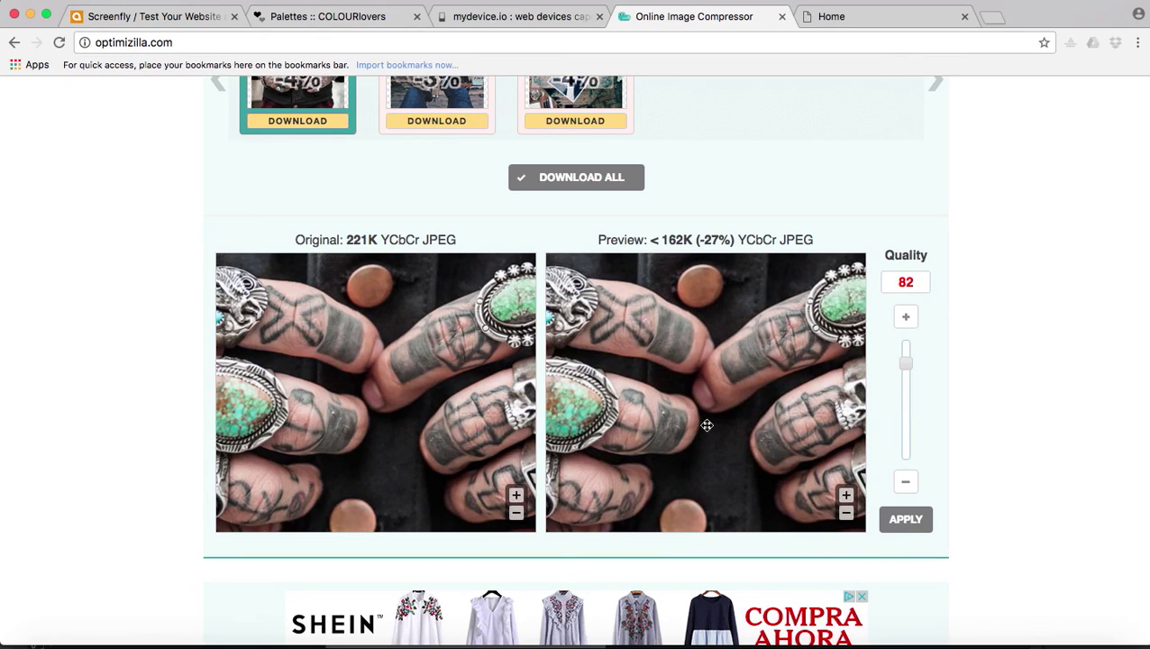
{"action": "left_click_drag", "start_coordinate": [906, 366], "coordinate": [907, 379]}
{"action": "left_click_drag", "start_coordinate": [906, 379], "coordinate": [908, 394]}
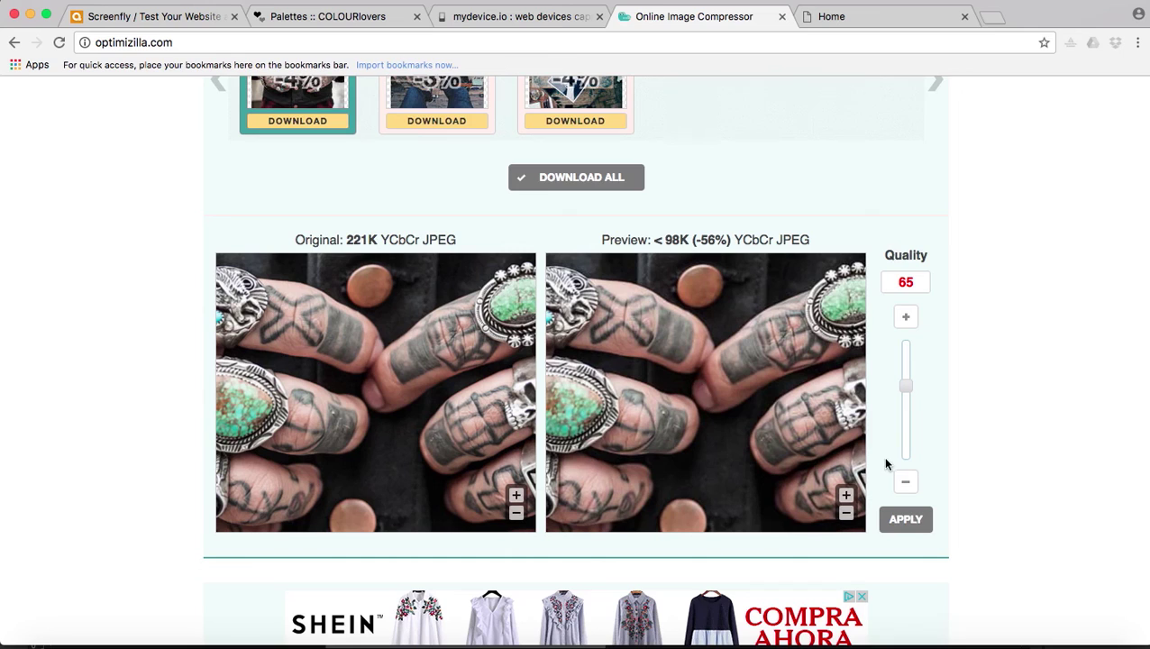
- Apply quality 65 to the first photo (95K, -57%) and compare the second and third photos' results
{"action": "left_click", "coordinate": [922, 526]}
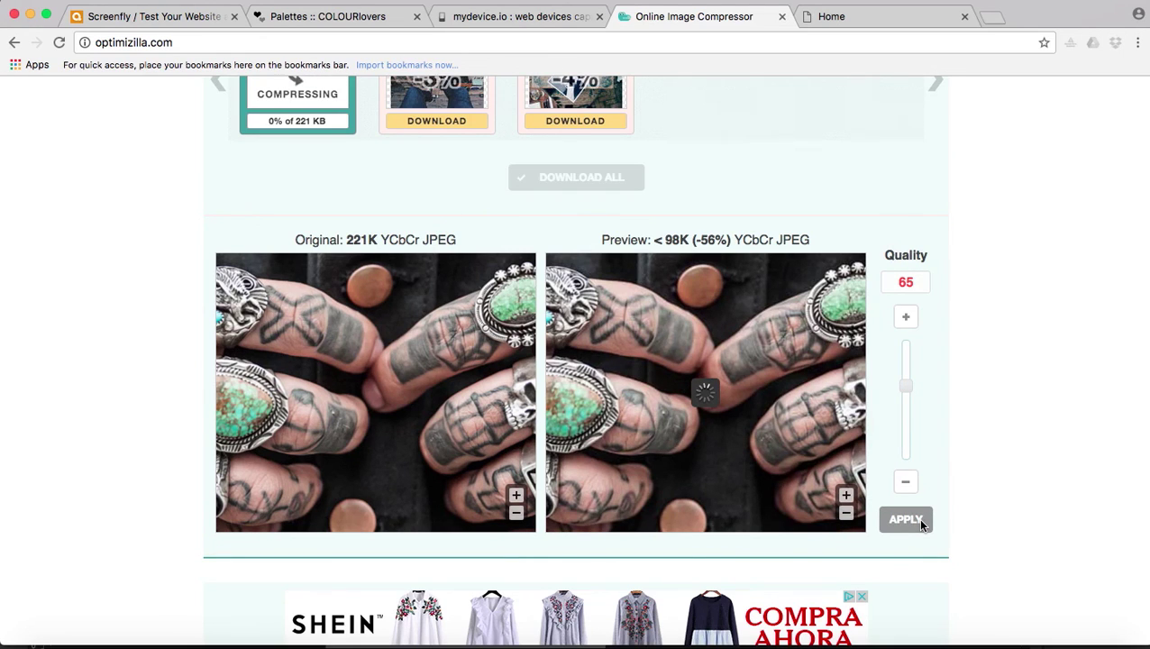
{"action": "scroll", "coordinate": [276, 186], "scroll_direction": "up", "scroll_amount": 1}
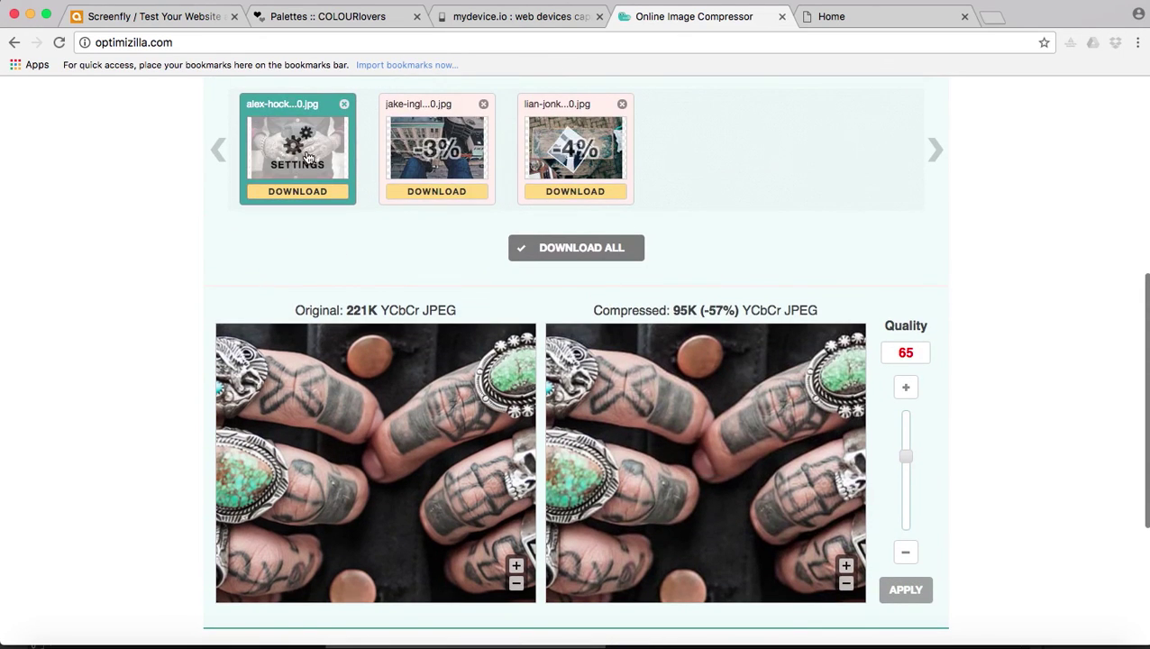
{"action": "left_click", "coordinate": [468, 158]}
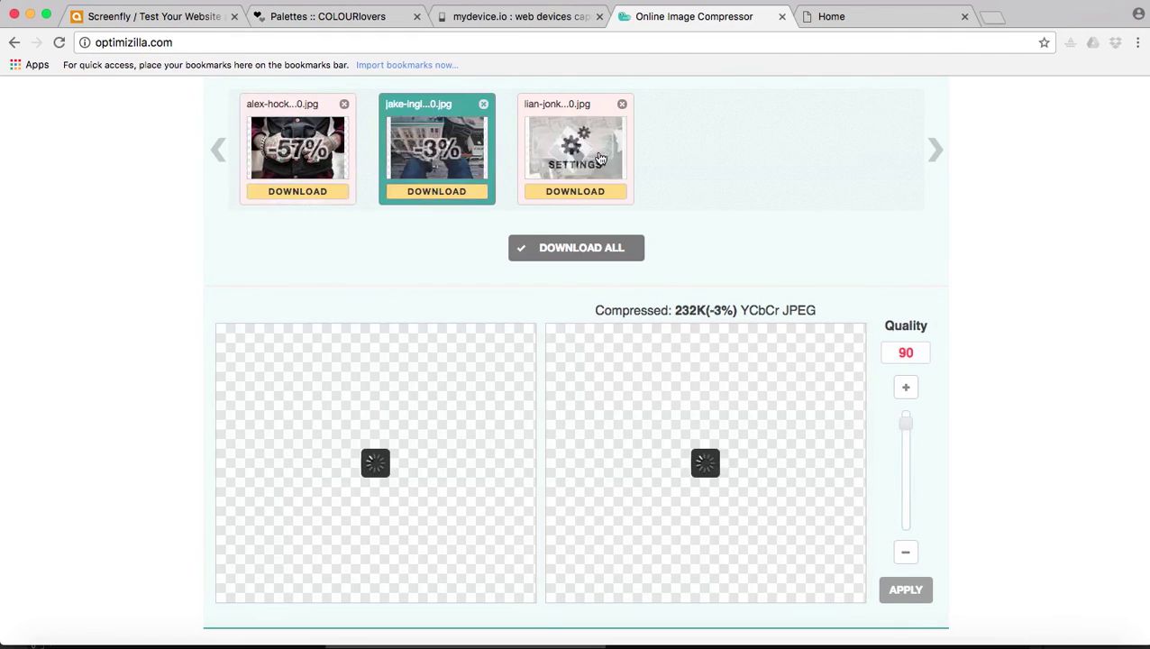
{"action": "left_click", "coordinate": [570, 135]}
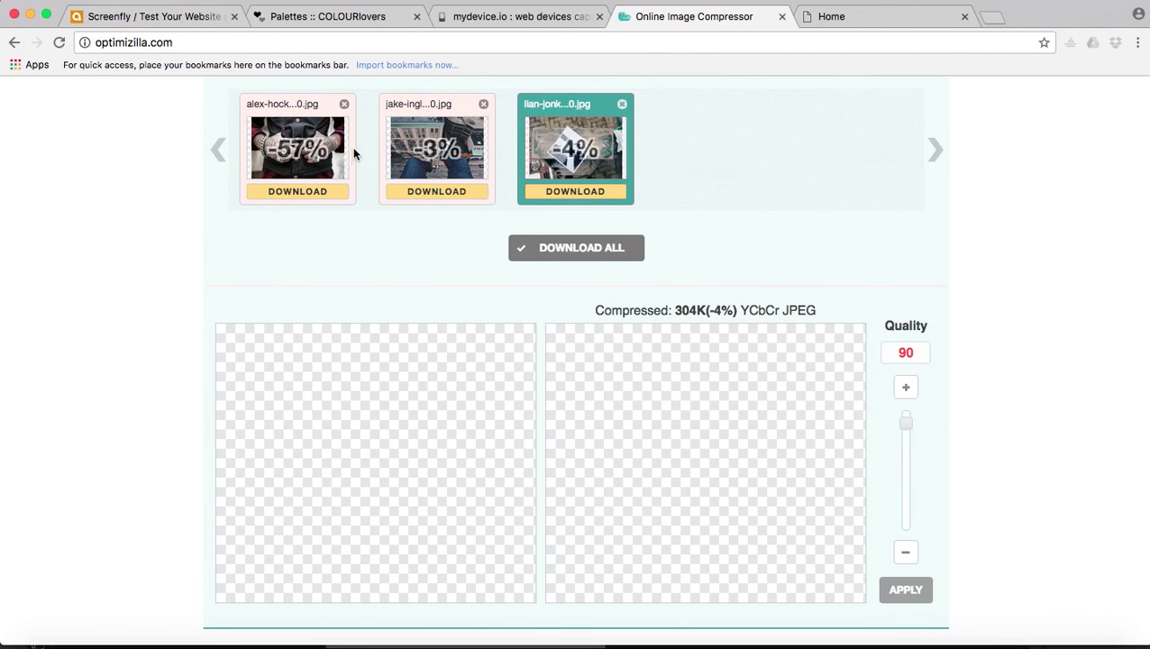
{"action": "left_click", "coordinate": [469, 175]}
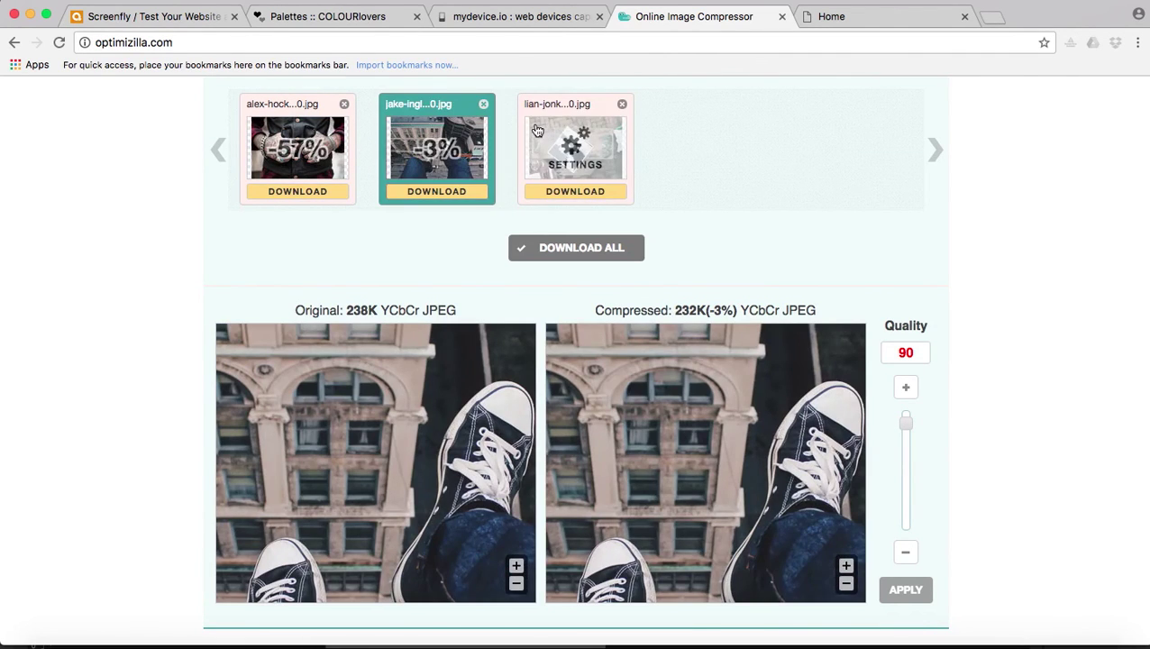
{"action": "left_click", "coordinate": [563, 144]}
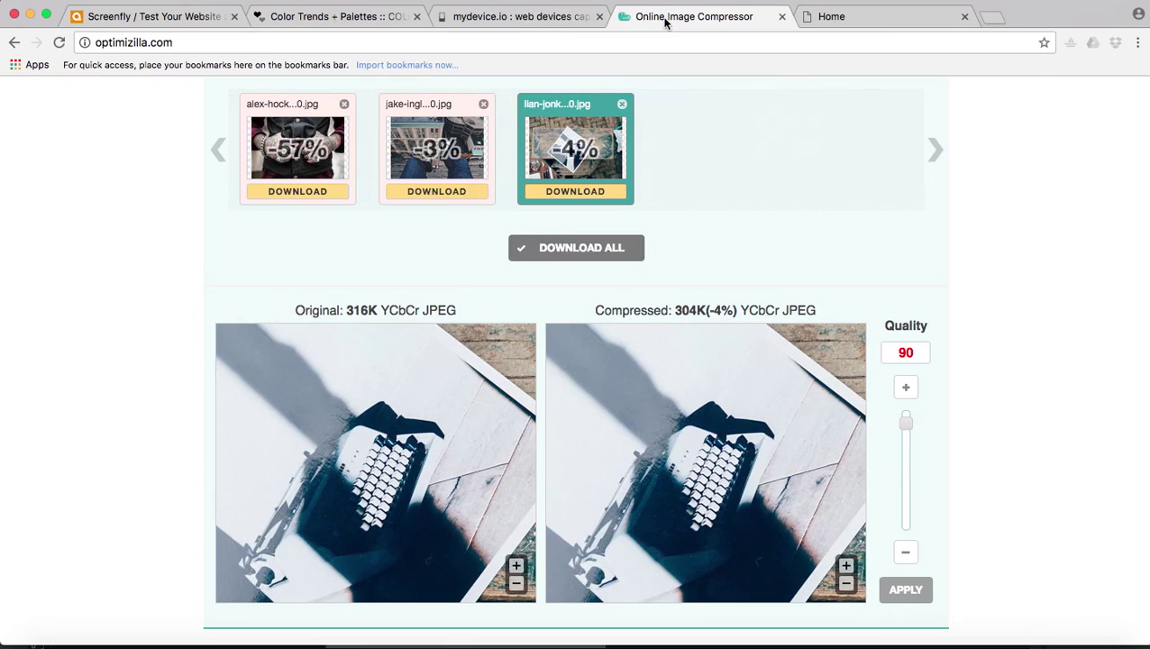
{"action": "scroll", "coordinate": [653, 135], "scroll_direction": "up", "scroll_amount": 5}
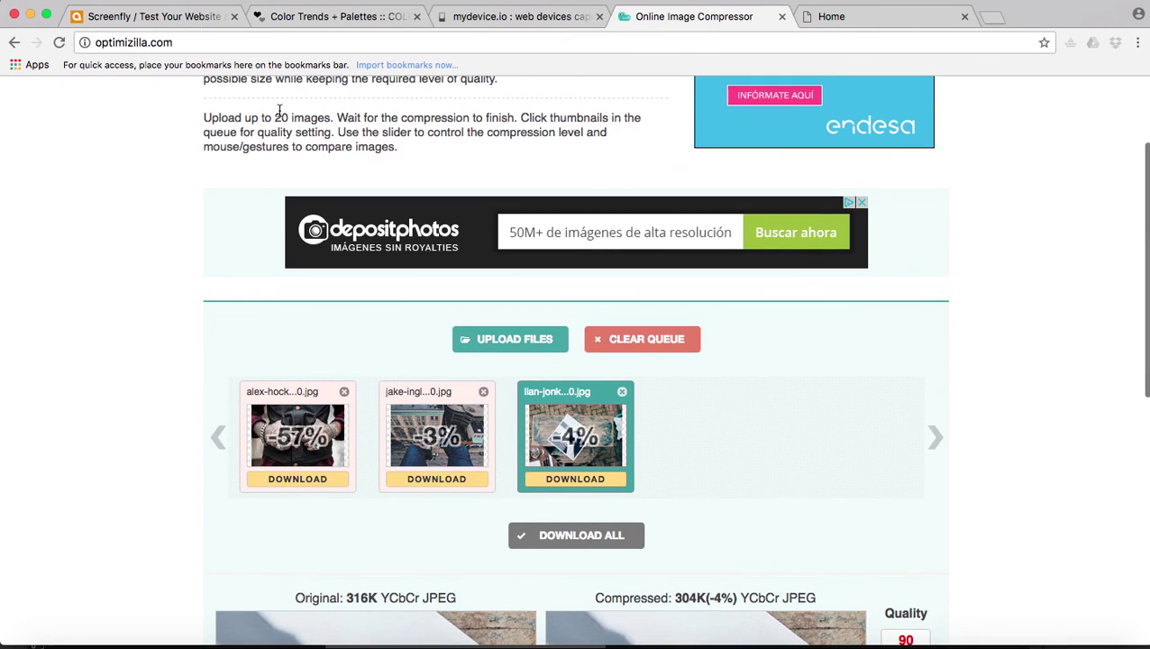
{"action": "left_click", "coordinate": [342, 16]}
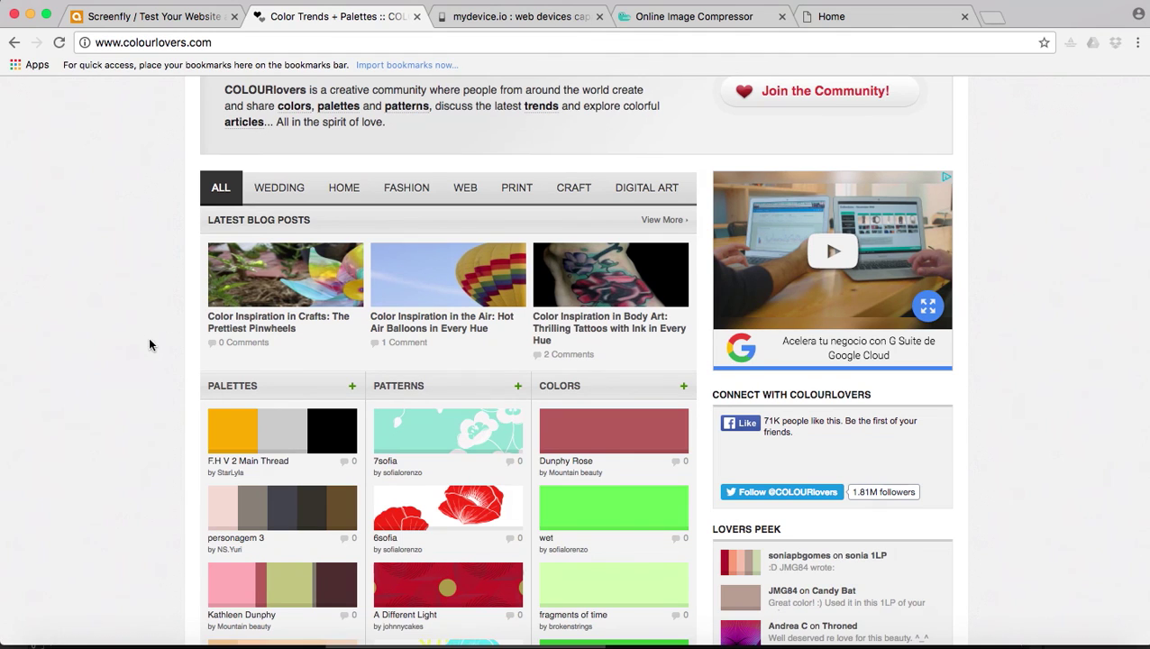
- Browse the COLOURlovers homepage and go to its Search Millions of Palettes page
{"action": "scroll", "coordinate": [151, 355], "scroll_direction": "up", "scroll_amount": 3}
{"action": "scroll", "coordinate": [151, 355], "scroll_direction": "down", "scroll_amount": 4}
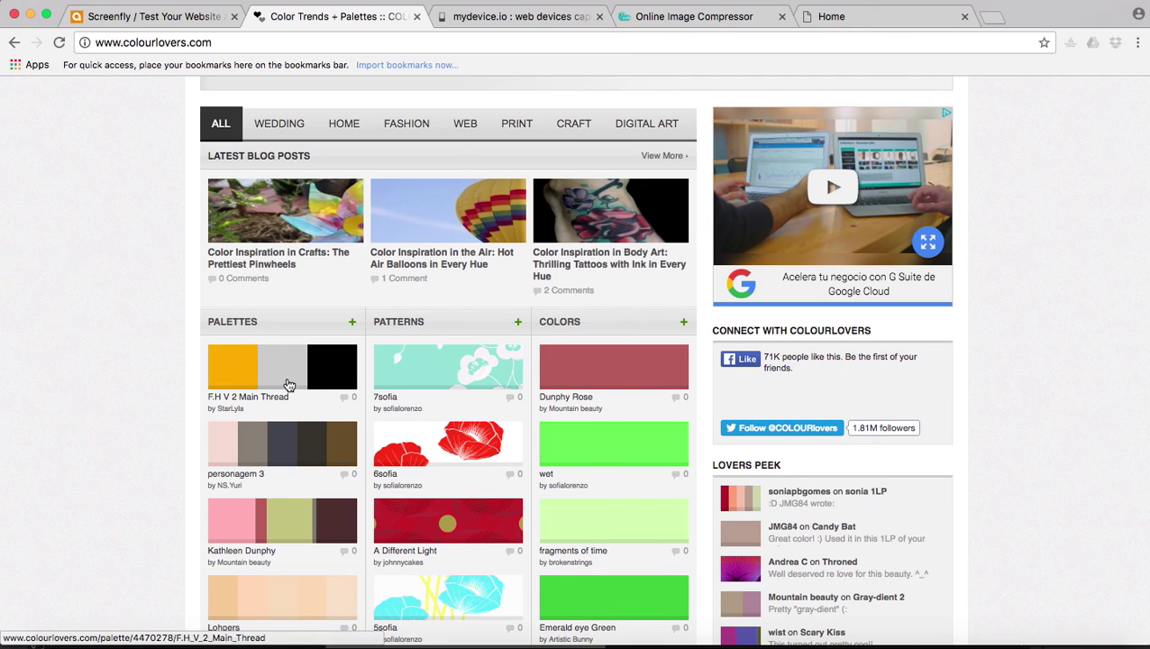
{"action": "scroll", "coordinate": [148, 454], "scroll_direction": "down", "scroll_amount": 3}
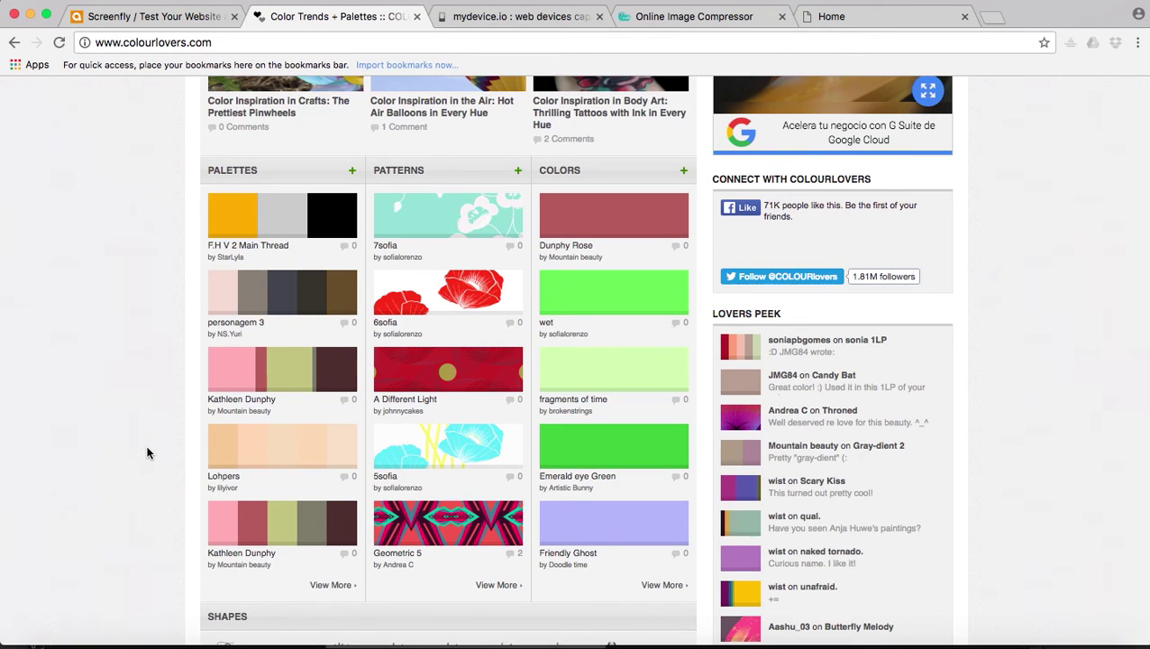
{"action": "scroll", "coordinate": [149, 453], "scroll_direction": "down", "scroll_amount": 3}
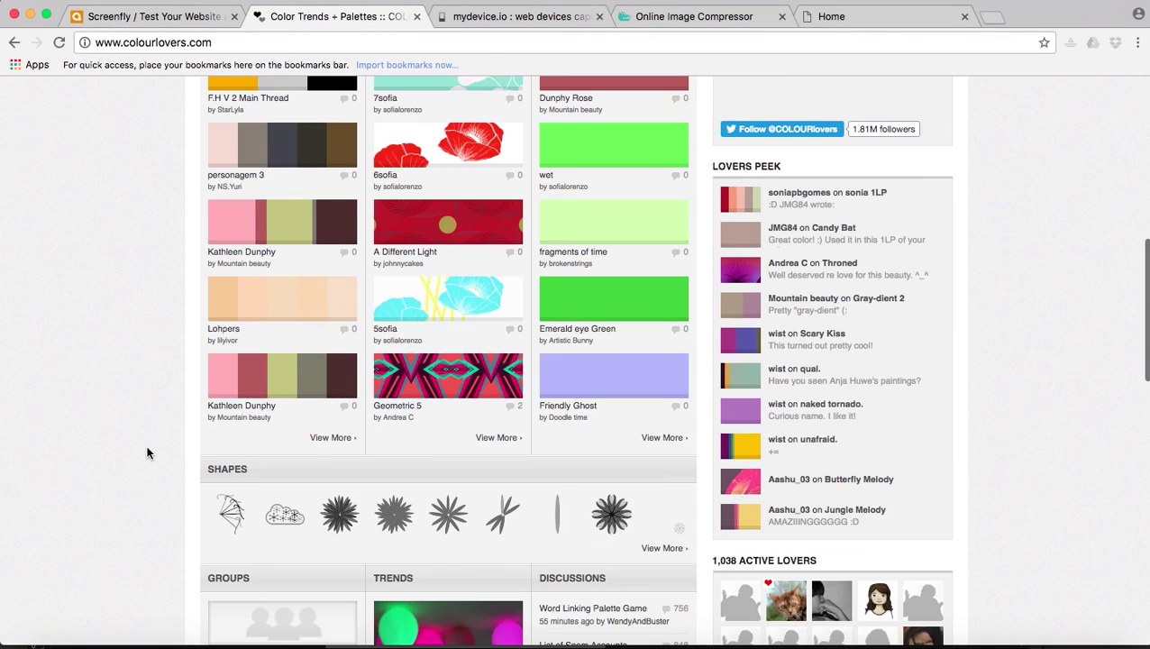
{"action": "scroll", "coordinate": [149, 453], "scroll_direction": "up", "scroll_amount": 12}
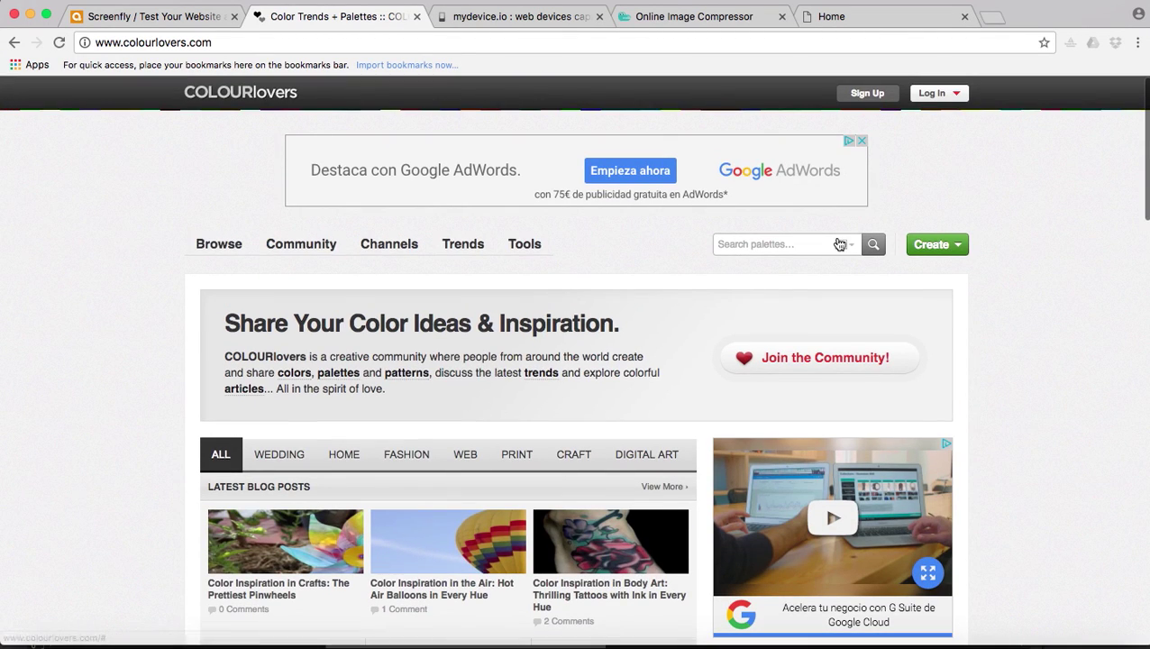
{"action": "left_click", "coordinate": [874, 245]}
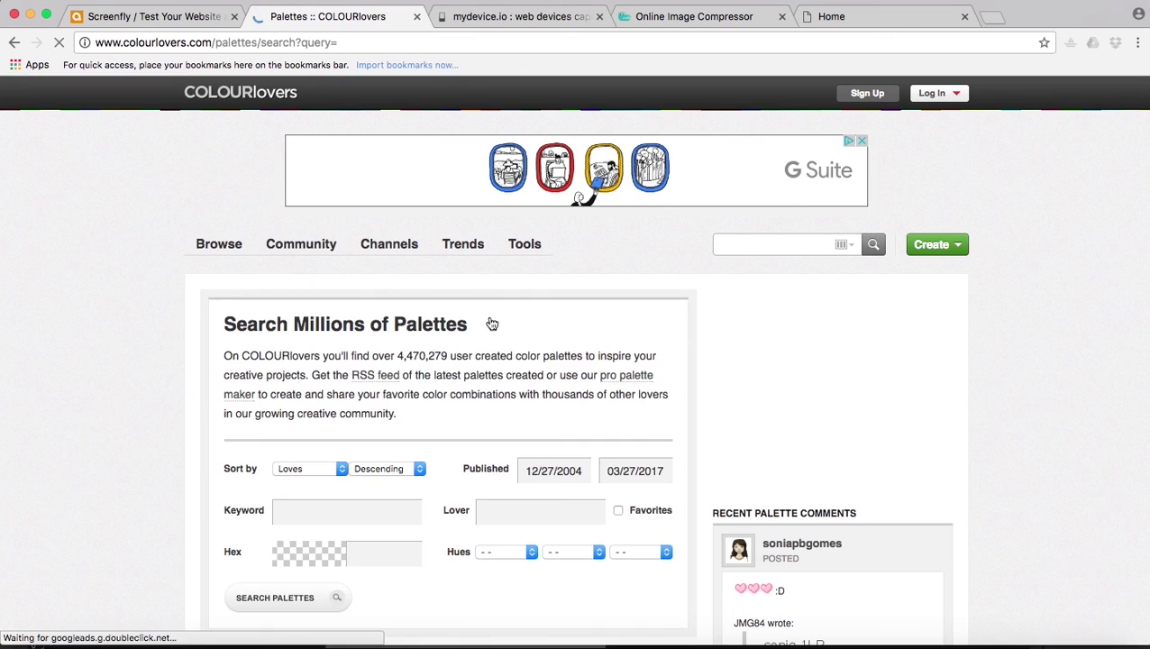
{"action": "scroll", "coordinate": [203, 327], "scroll_direction": "down", "scroll_amount": 1}
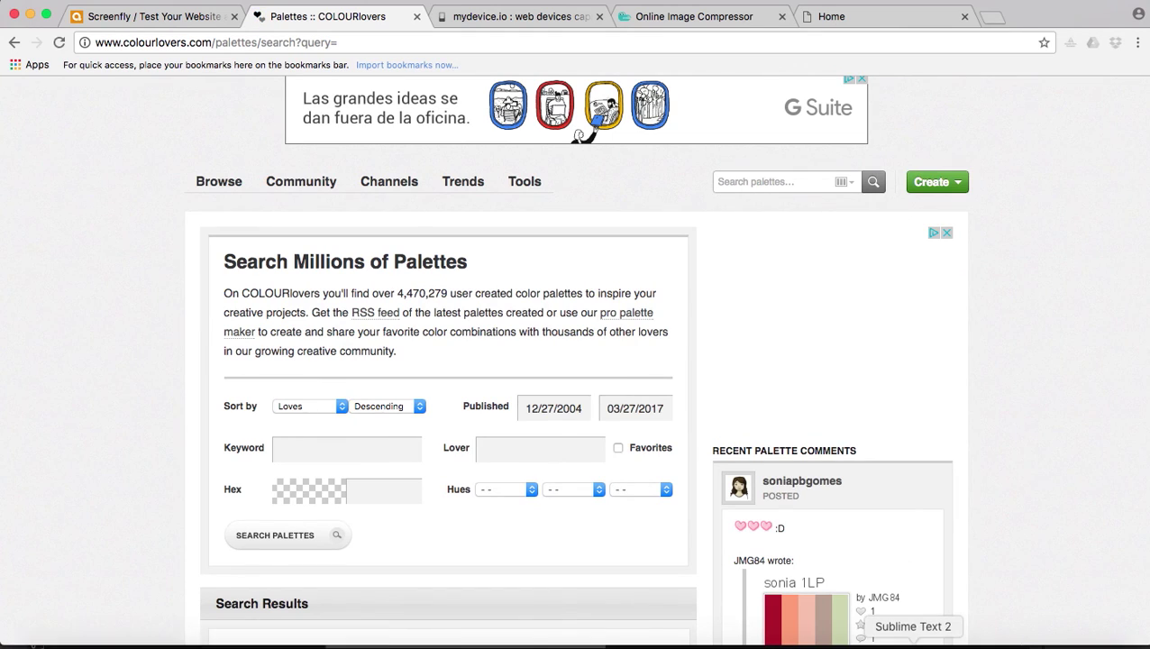
- Copy the hex colour 3B8686 from the notes file in Sublime Text
{"action": "left_click", "coordinate": [915, 644]}
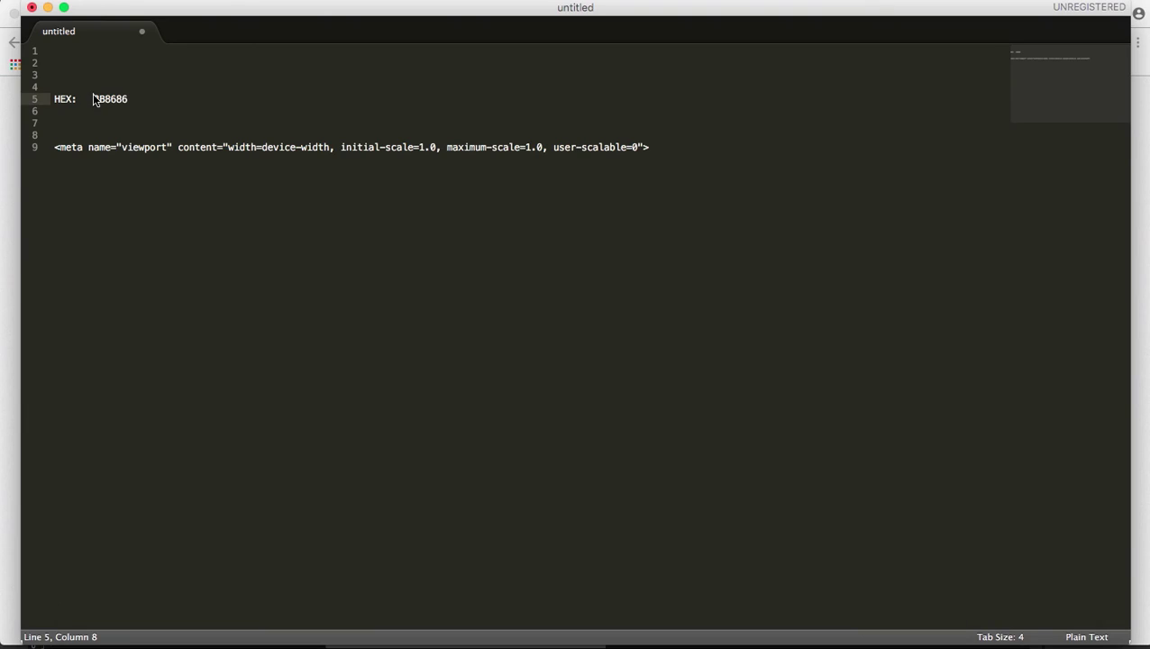
{"action": "left_click_drag", "start_coordinate": [93, 99], "coordinate": [139, 97]}
{"action": "key", "text": "super+c"}
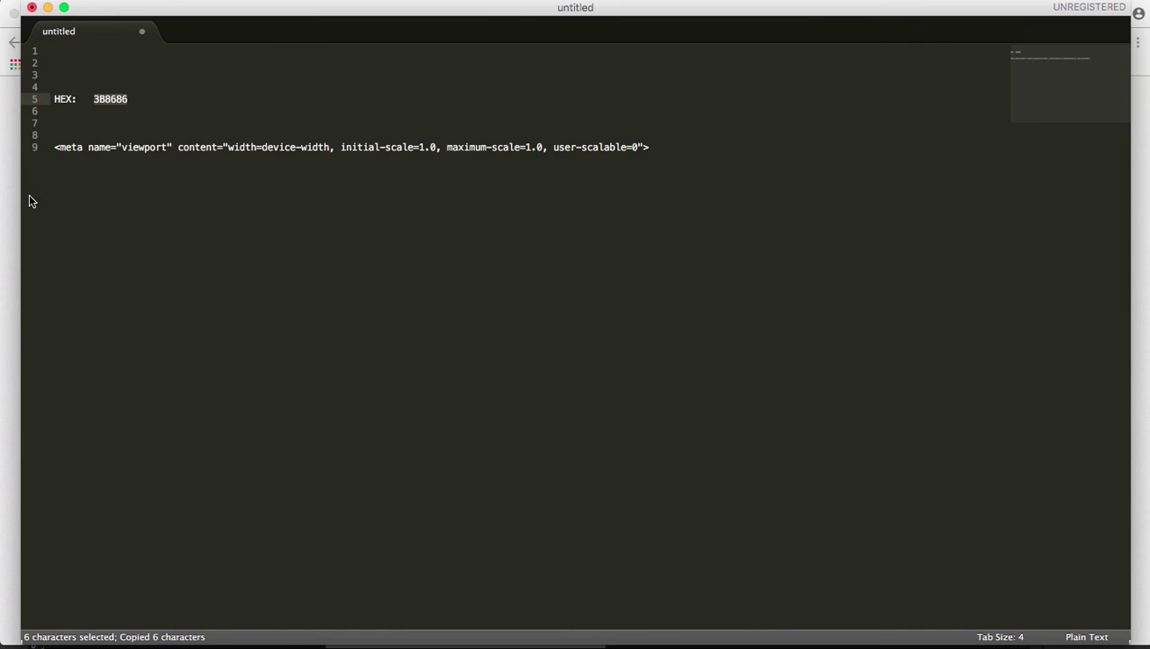
{"action": "left_click", "coordinate": [13, 255]}
- Paste 3B8686 into the Hex field and keep results sorted by Loves
{"action": "scroll", "coordinate": [379, 477], "scroll_direction": "down", "scroll_amount": 2}
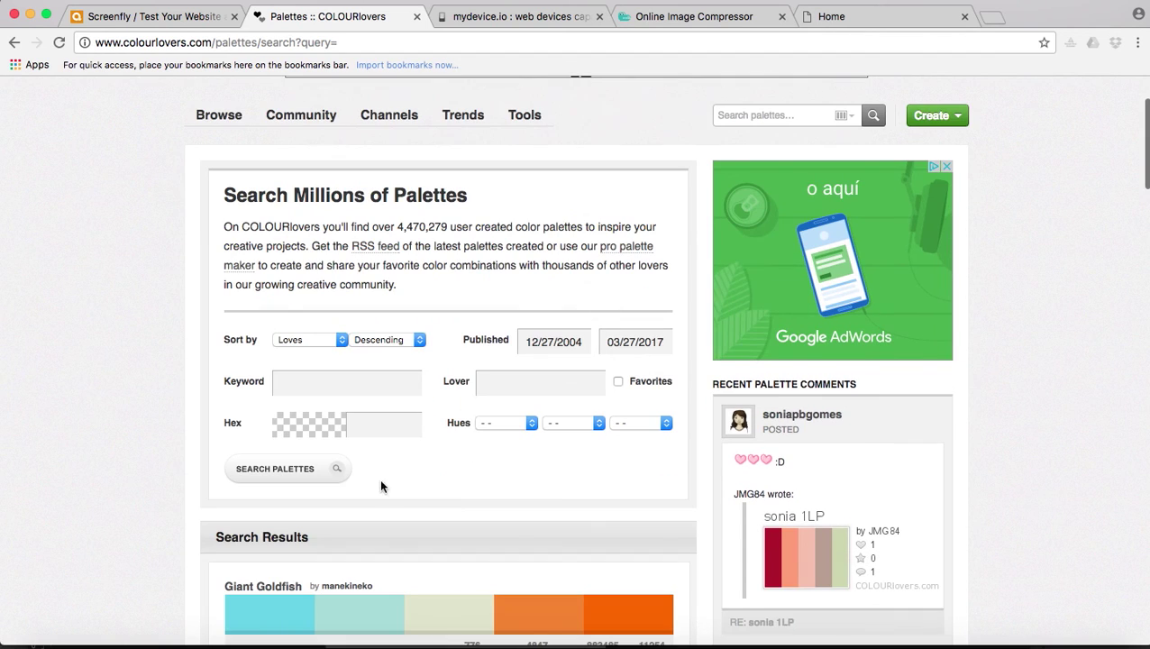
{"action": "left_click", "coordinate": [380, 424]}
{"action": "key", "text": "super+v"}
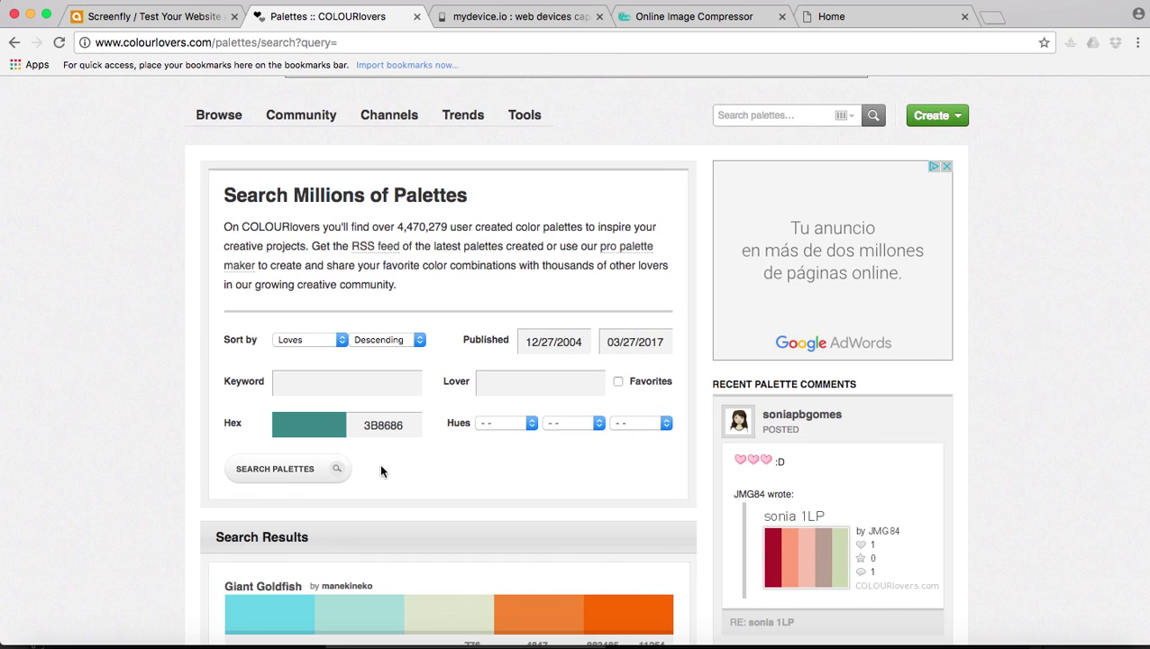
{"action": "left_click", "coordinate": [342, 341]}
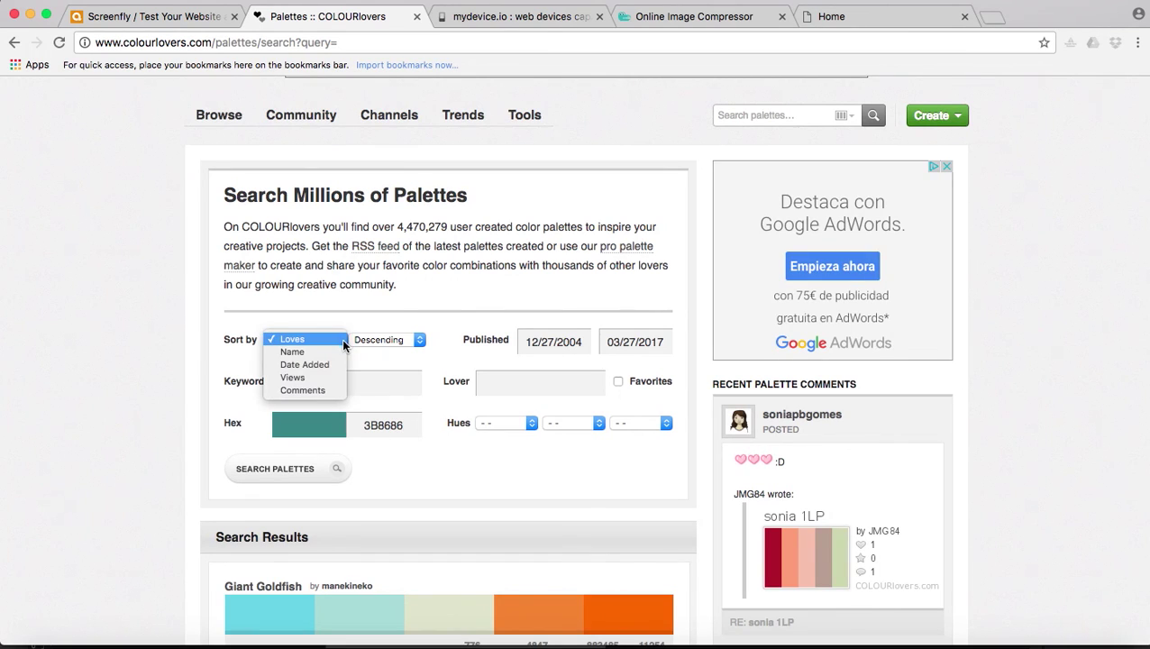
{"action": "left_click", "coordinate": [521, 303]}
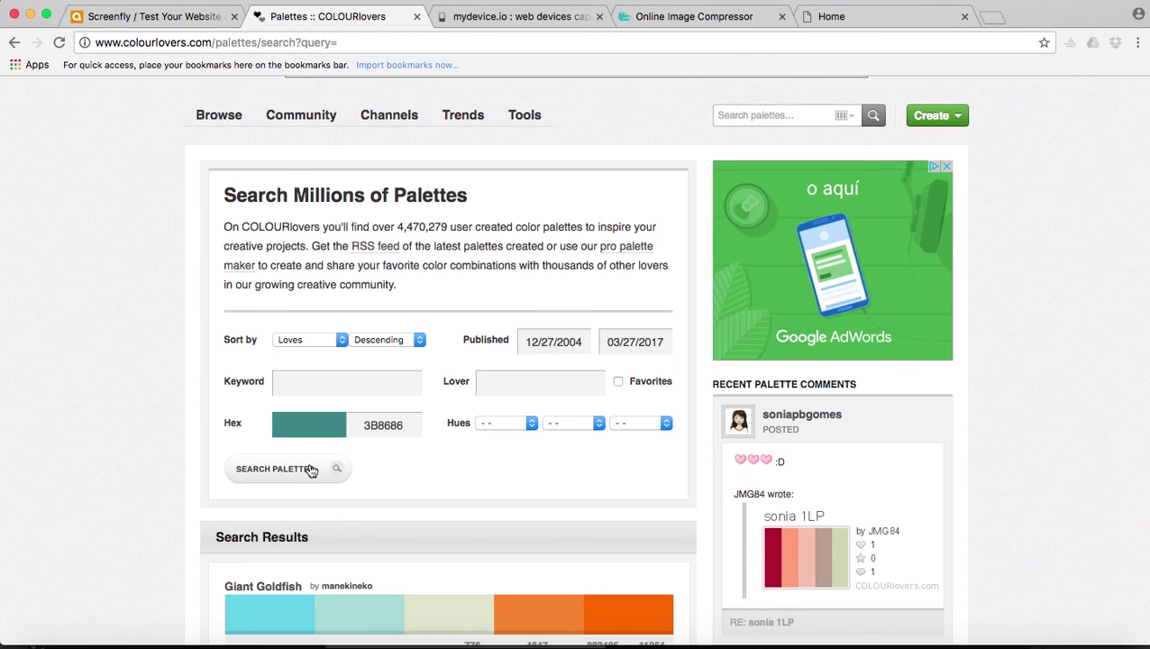
{"action": "left_click_drag", "start_coordinate": [408, 428], "coordinate": [357, 428]}
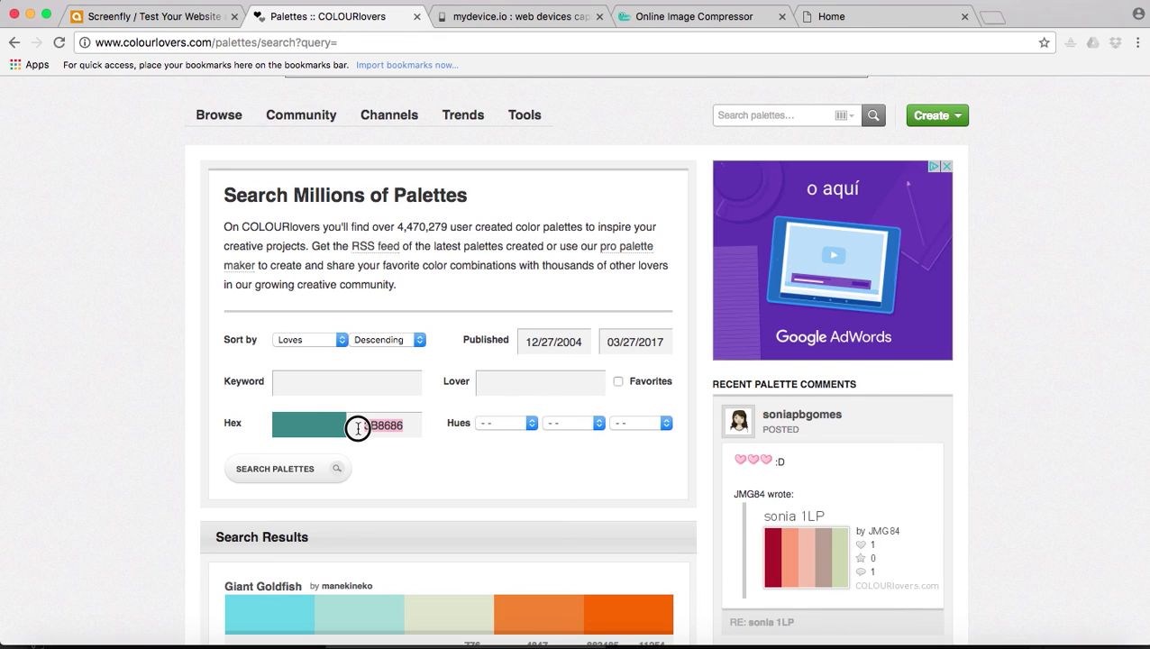
{"action": "left_click", "coordinate": [418, 462]}
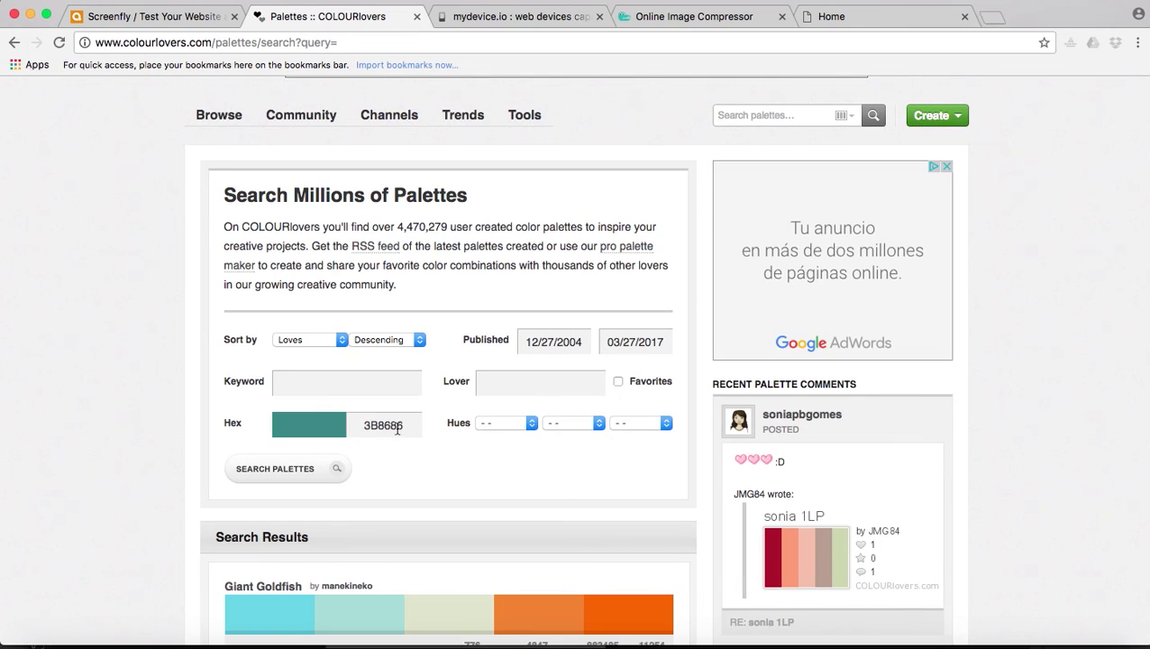
- Search palettes containing 3B8686 and scroll through the results led by Adrift in Dreams
{"action": "left_click", "coordinate": [308, 474]}
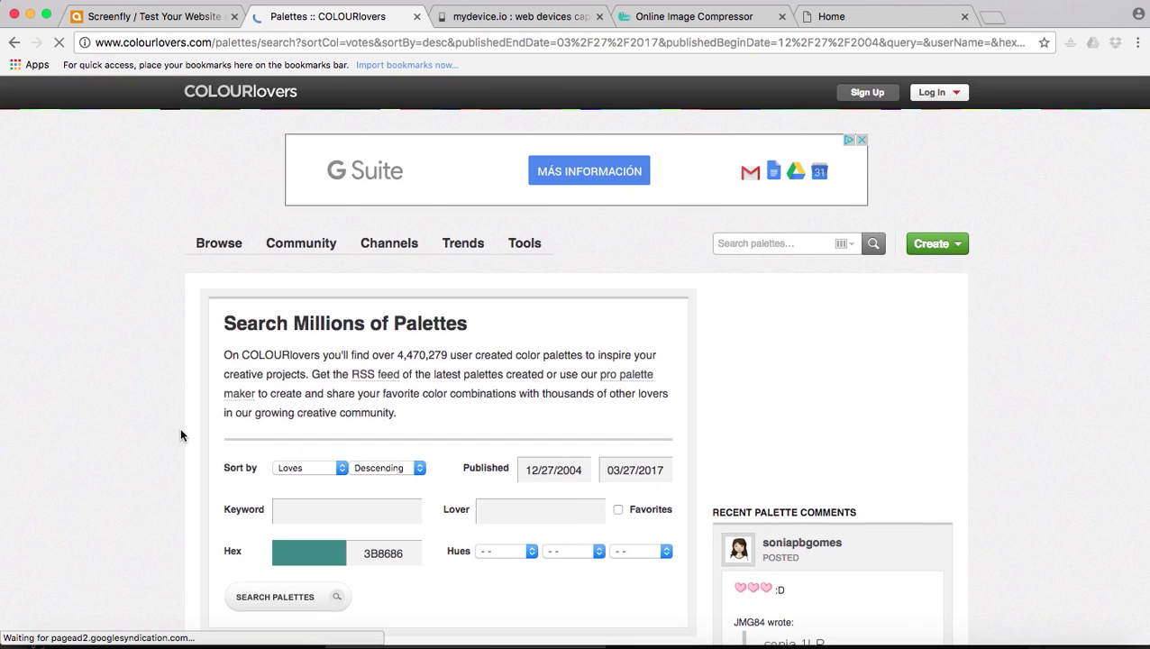
{"action": "scroll", "coordinate": [162, 388], "scroll_direction": "down", "scroll_amount": 4}
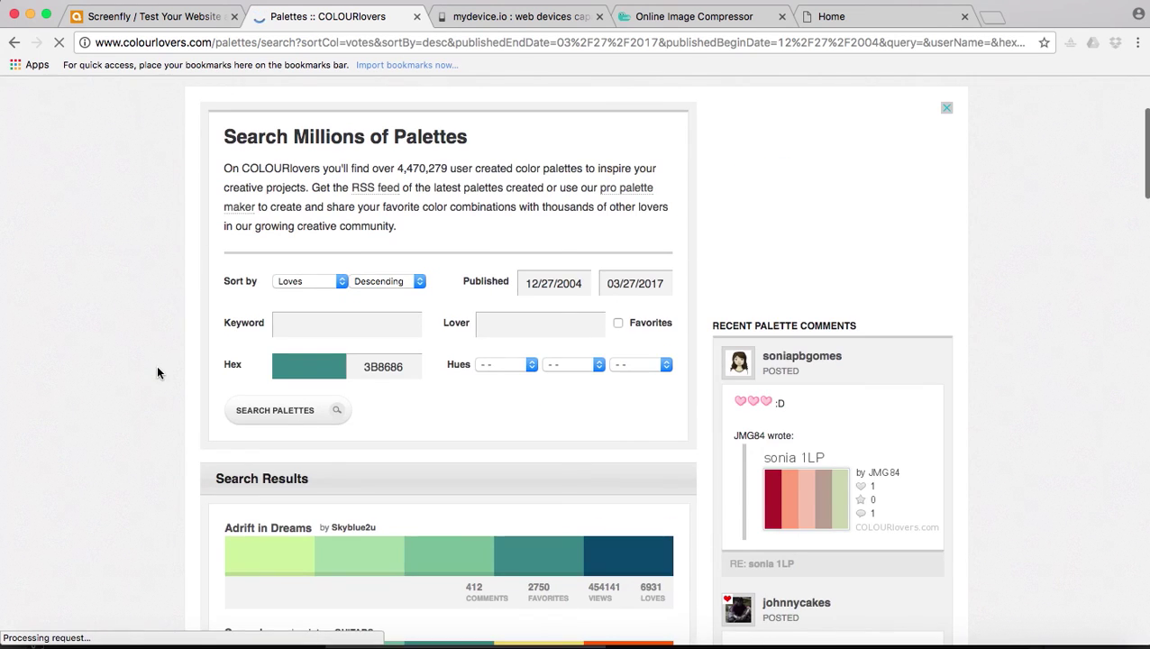
{"action": "scroll", "coordinate": [156, 365], "scroll_direction": "down", "scroll_amount": 5}
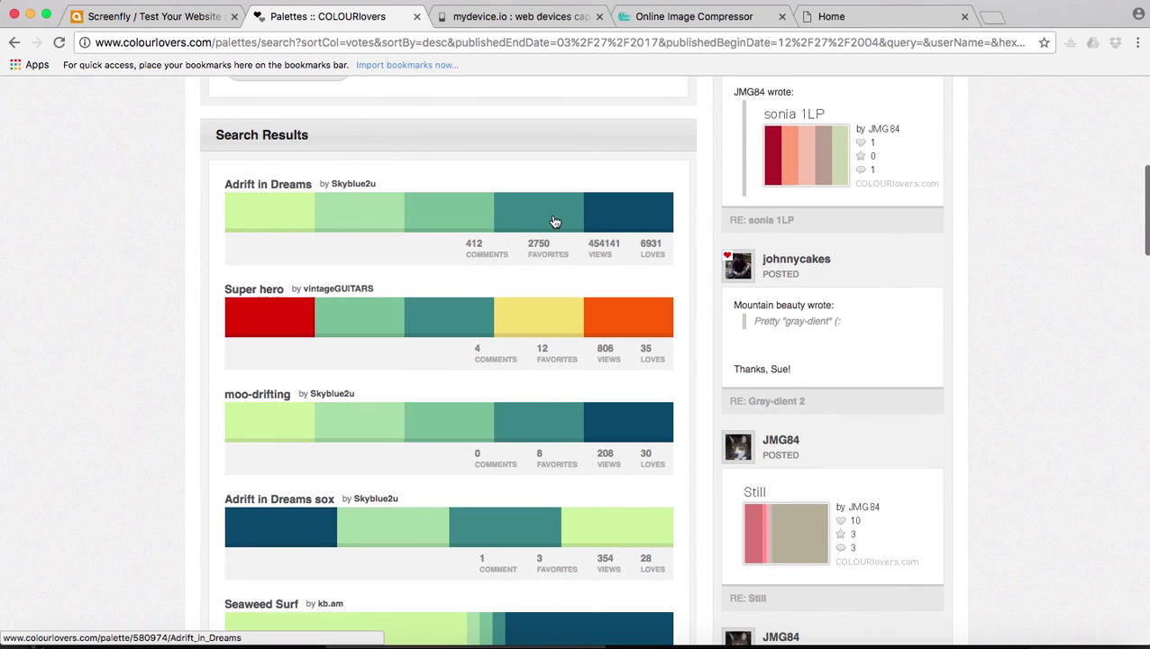
{"action": "scroll", "coordinate": [543, 394], "scroll_direction": "down", "scroll_amount": 4}
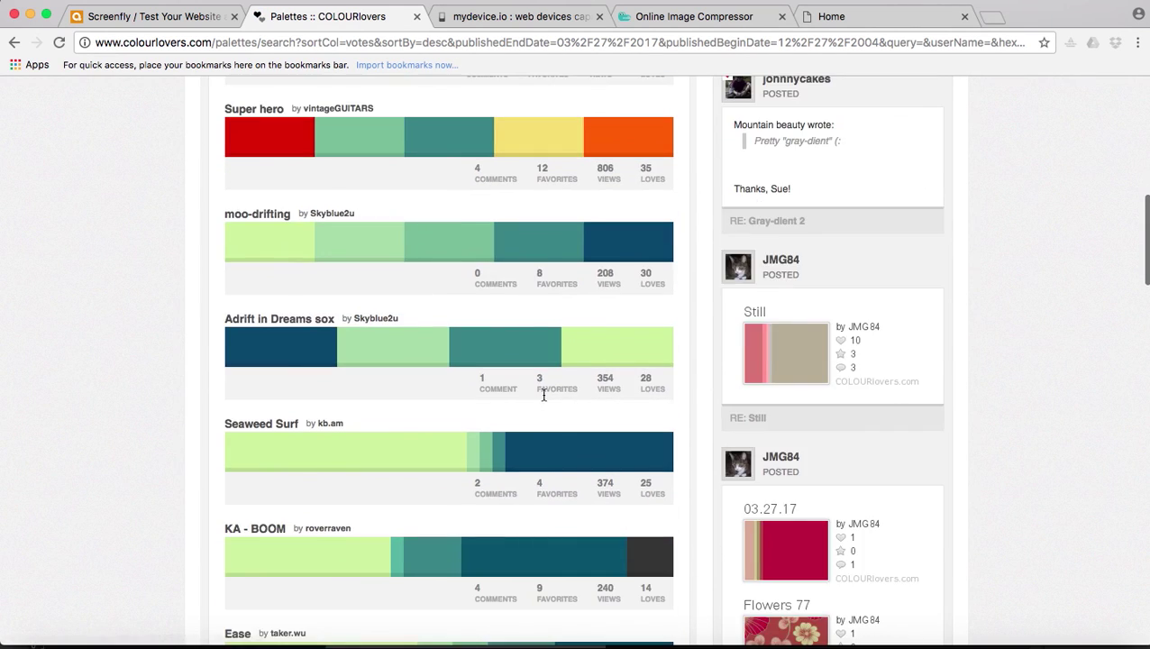
{"action": "scroll", "coordinate": [543, 394], "scroll_direction": "down", "scroll_amount": 15}
{"action": "scroll", "coordinate": [543, 396], "scroll_direction": "down", "scroll_amount": 7}
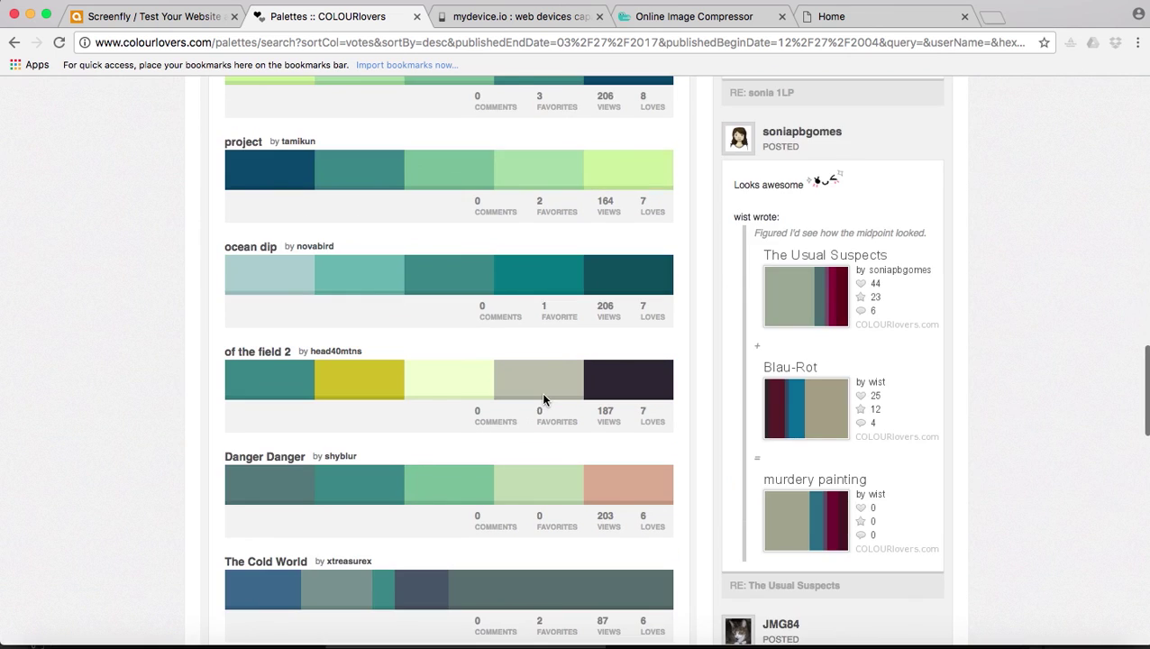
{"action": "scroll", "coordinate": [542, 399], "scroll_direction": "down", "scroll_amount": 5}
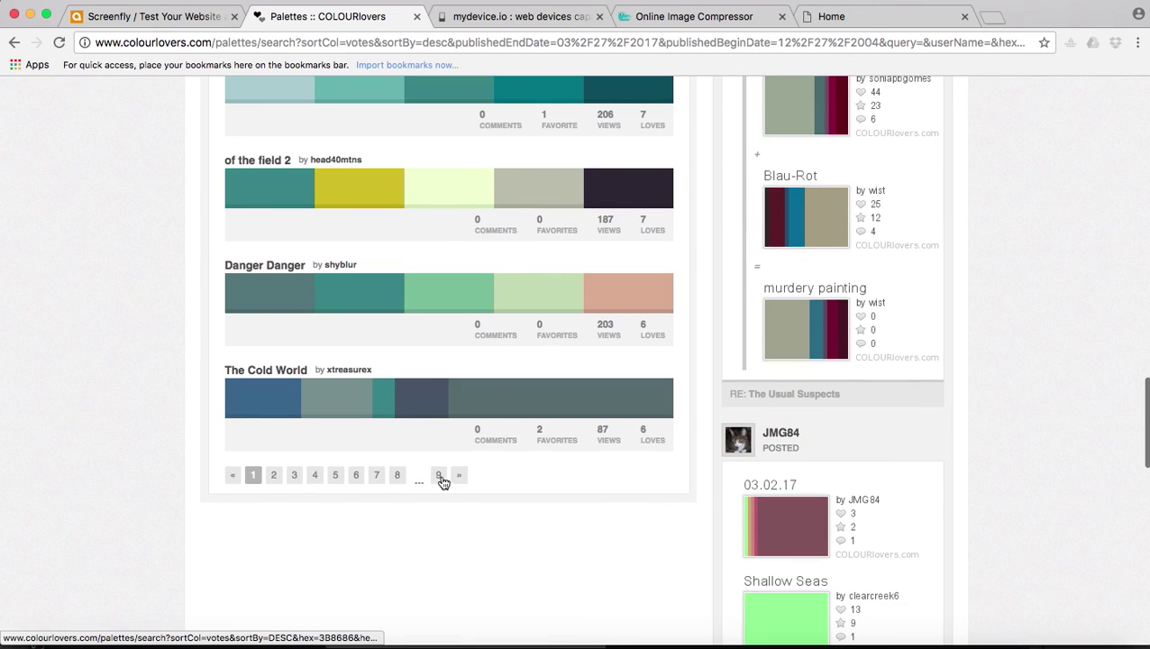
{"action": "scroll", "coordinate": [552, 477], "scroll_direction": "up", "scroll_amount": 15}
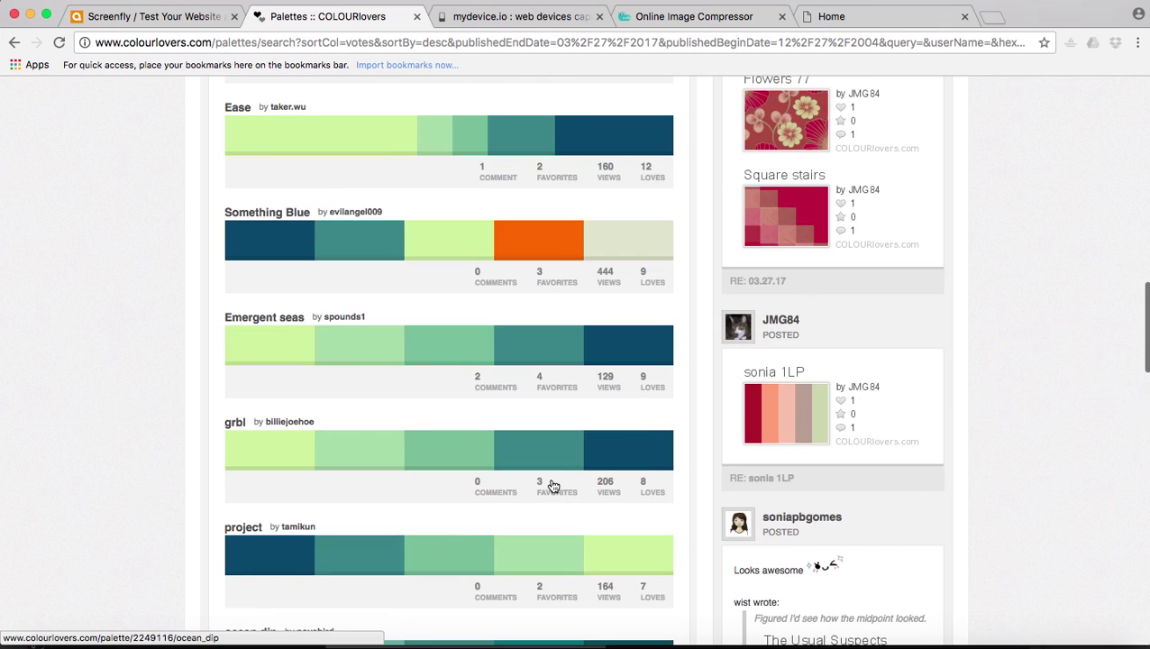
{"action": "scroll", "coordinate": [552, 485], "scroll_direction": "up", "scroll_amount": 15}
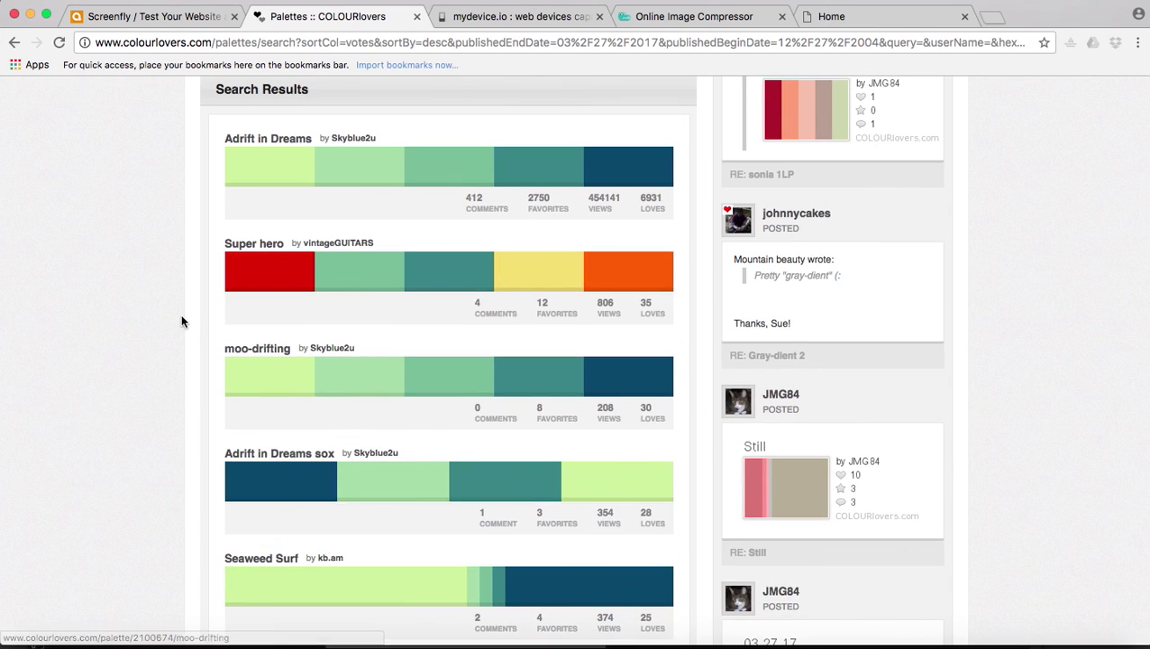
{"action": "scroll", "coordinate": [181, 322], "scroll_direction": "up", "scroll_amount": 5}
{"action": "scroll", "coordinate": [181, 322], "scroll_direction": "up", "scroll_amount": 5}
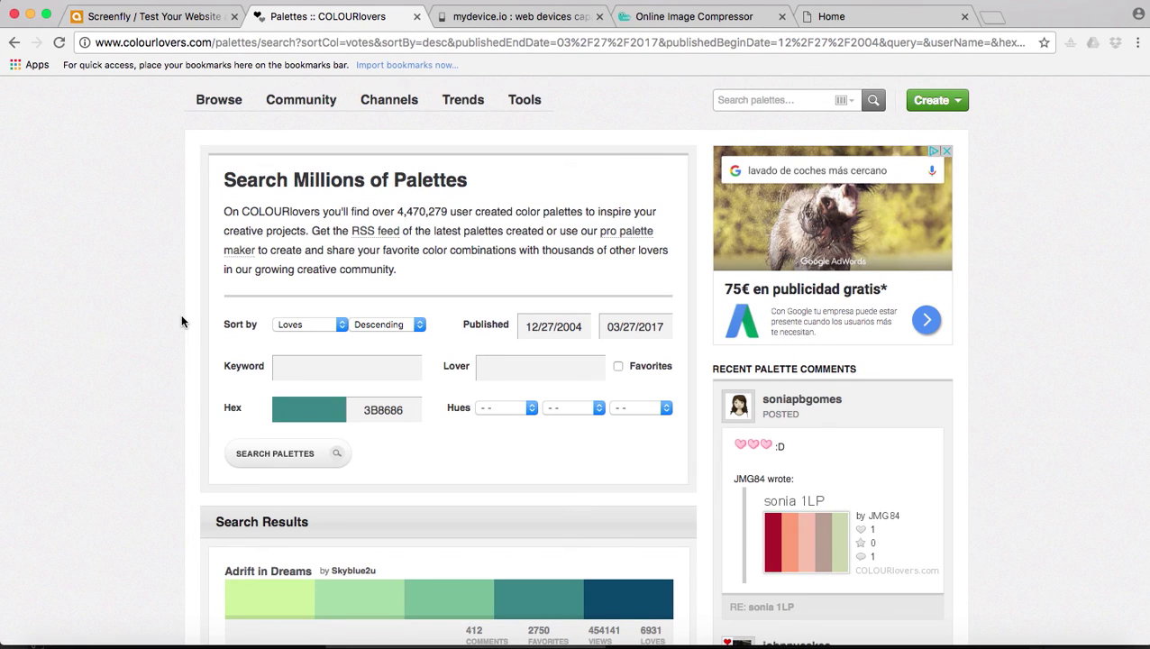
{"action": "left_click", "coordinate": [178, 16]}
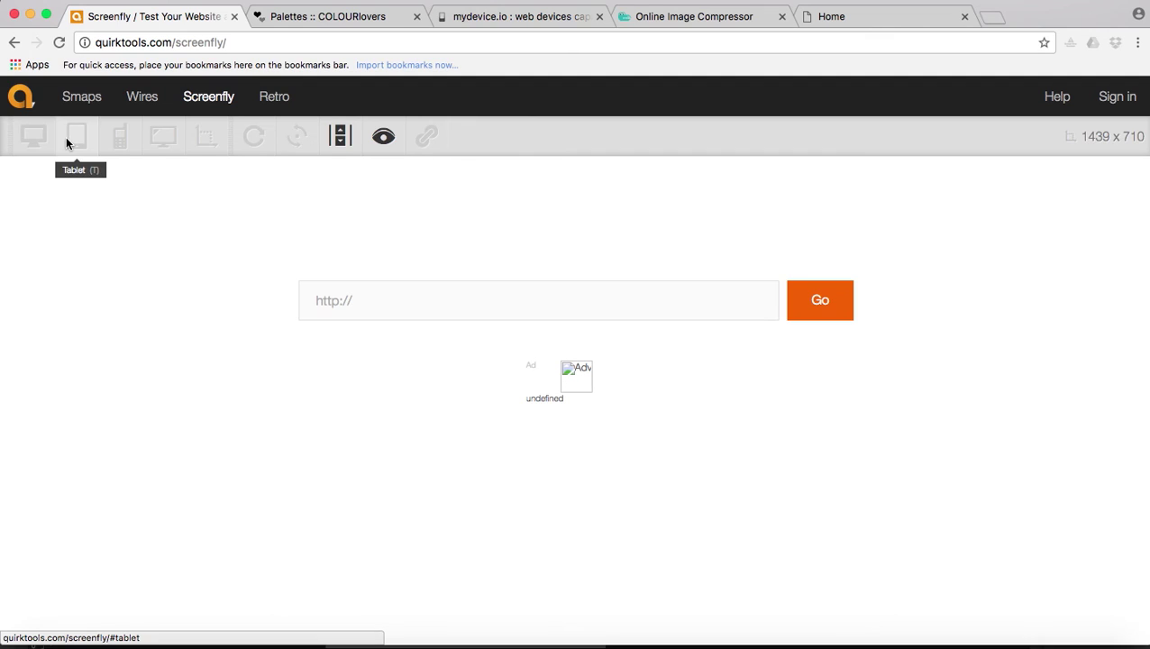
- Copy the local hexal-responsive/index.html address into Screenfly and preview it at 1024×600
{"action": "left_click", "coordinate": [366, 305]}
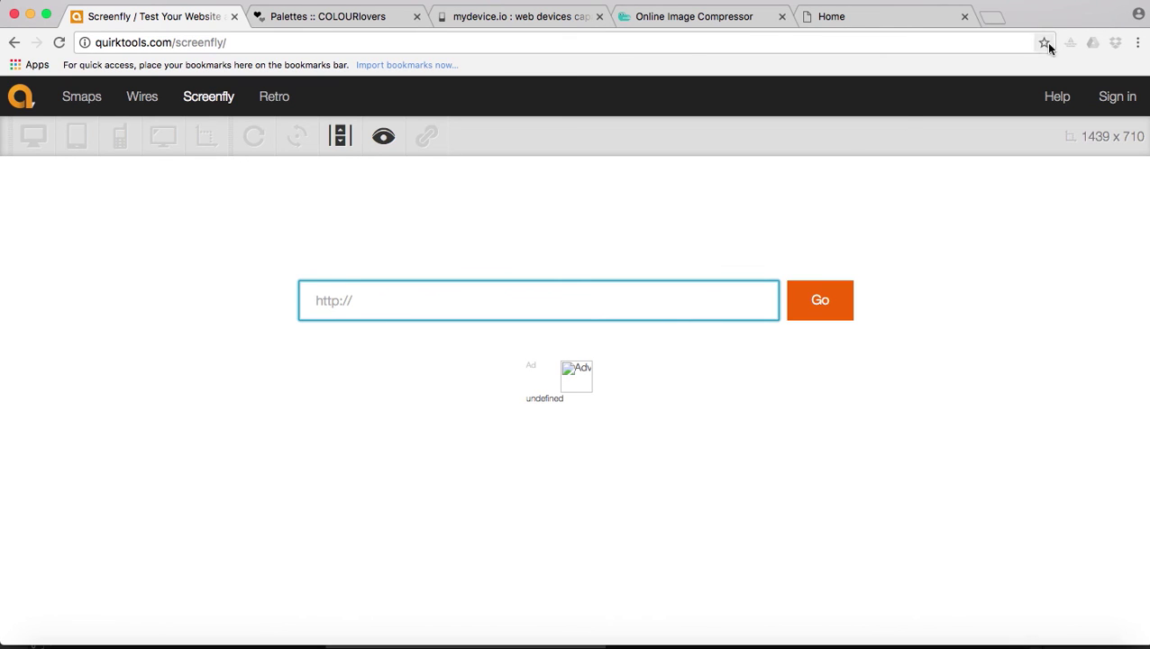
{"action": "left_click", "coordinate": [887, 23]}
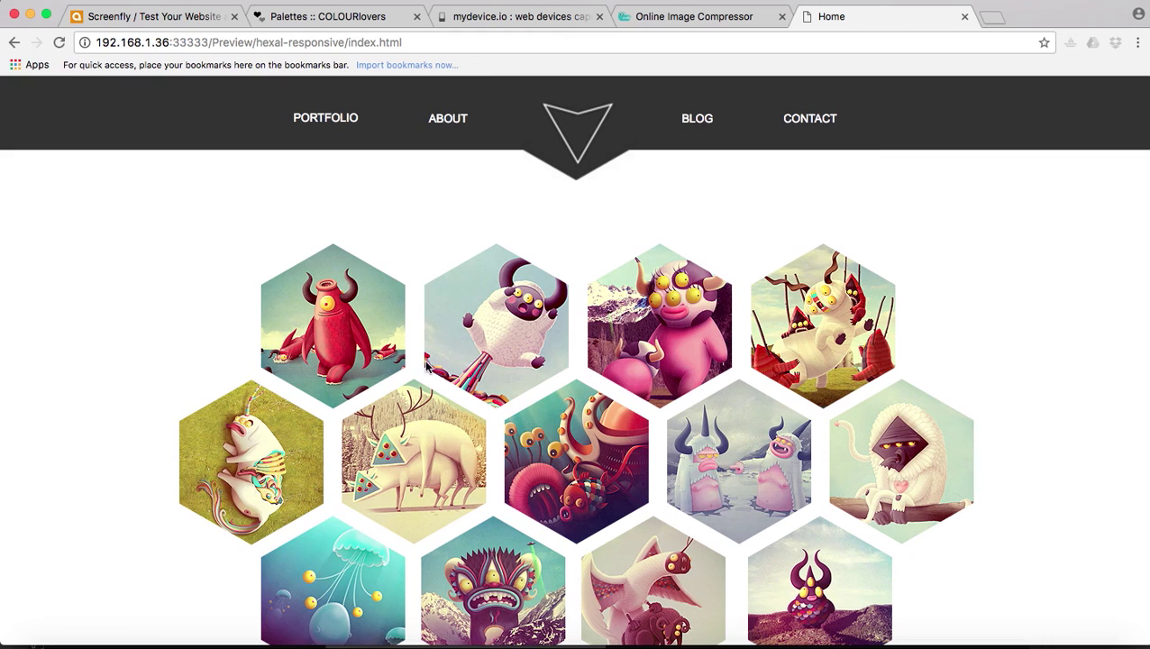
{"action": "left_click", "coordinate": [420, 43]}
{"action": "key", "text": "super+c"}
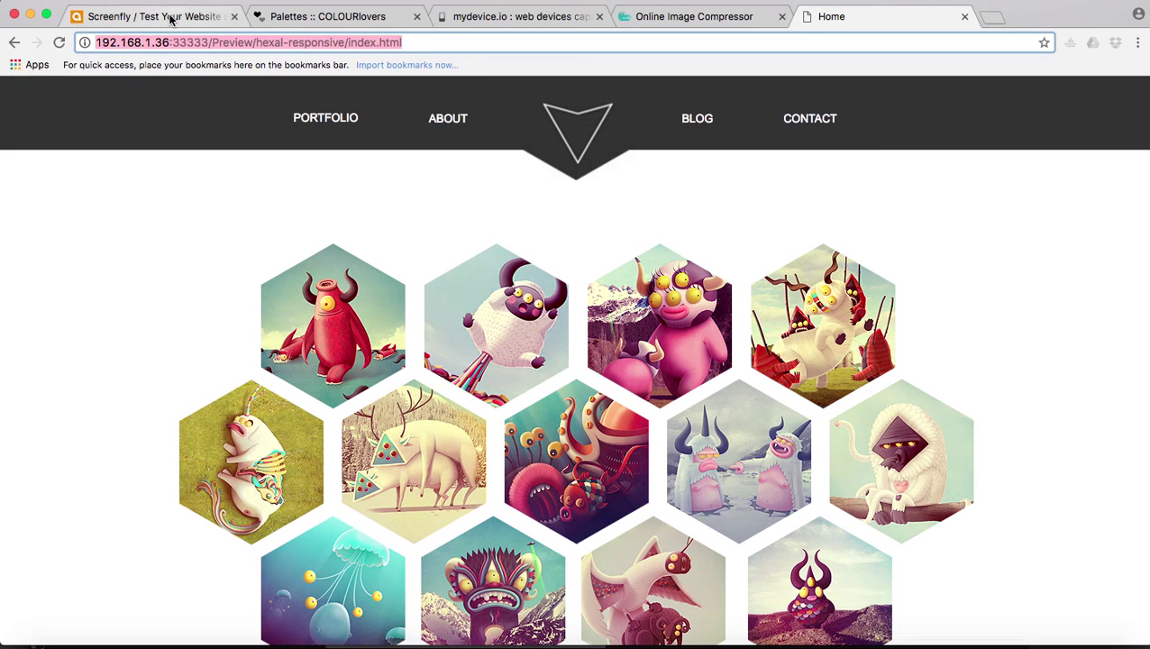
{"action": "left_click", "coordinate": [167, 18]}
{"action": "left_click", "coordinate": [351, 299]}
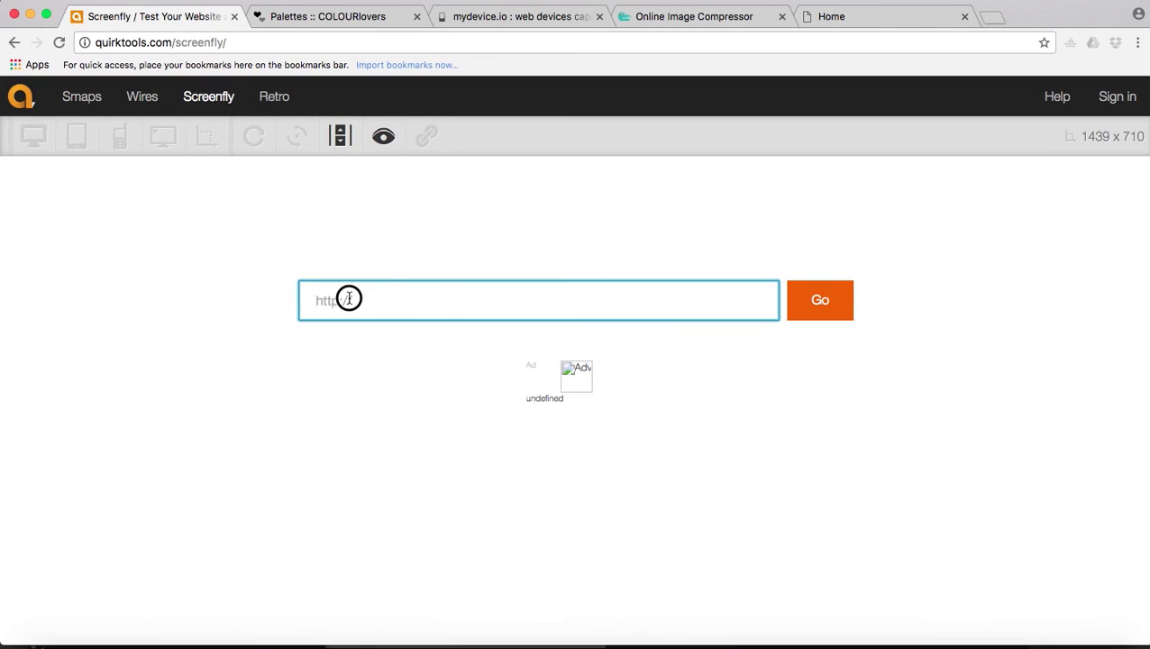
{"action": "key", "text": "super+v"}
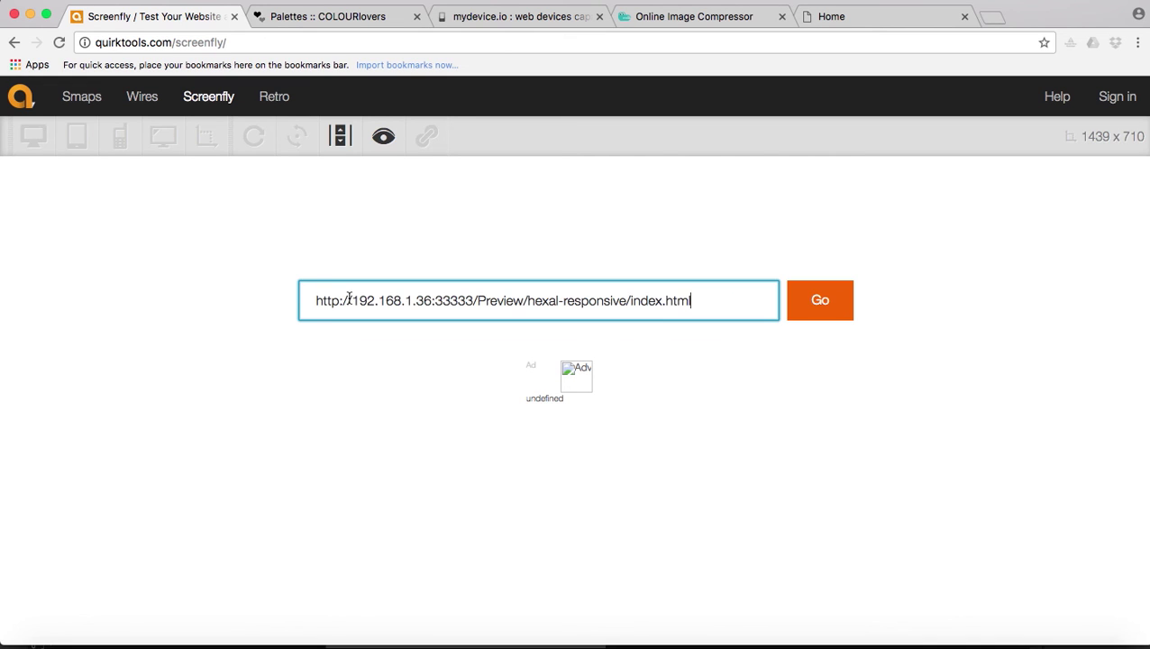
{"action": "left_click", "coordinate": [816, 303]}
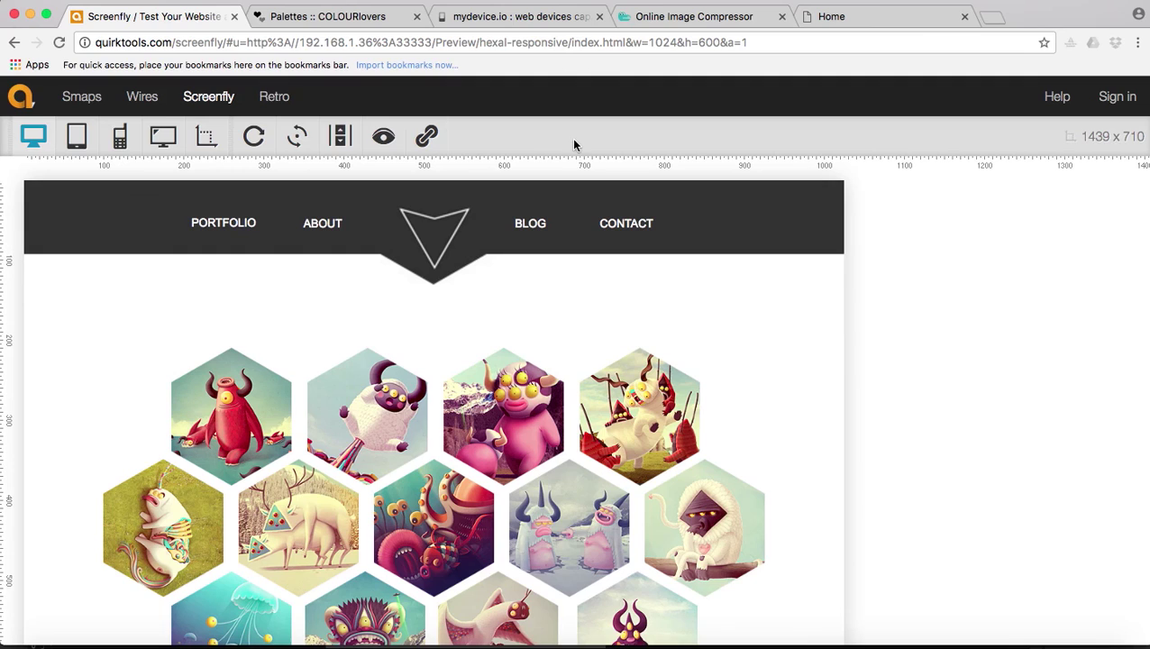
- Preview the site as a Kindle Fire HD 7" tablet at 800×480, then show the phone models
{"action": "left_click", "coordinate": [342, 137]}
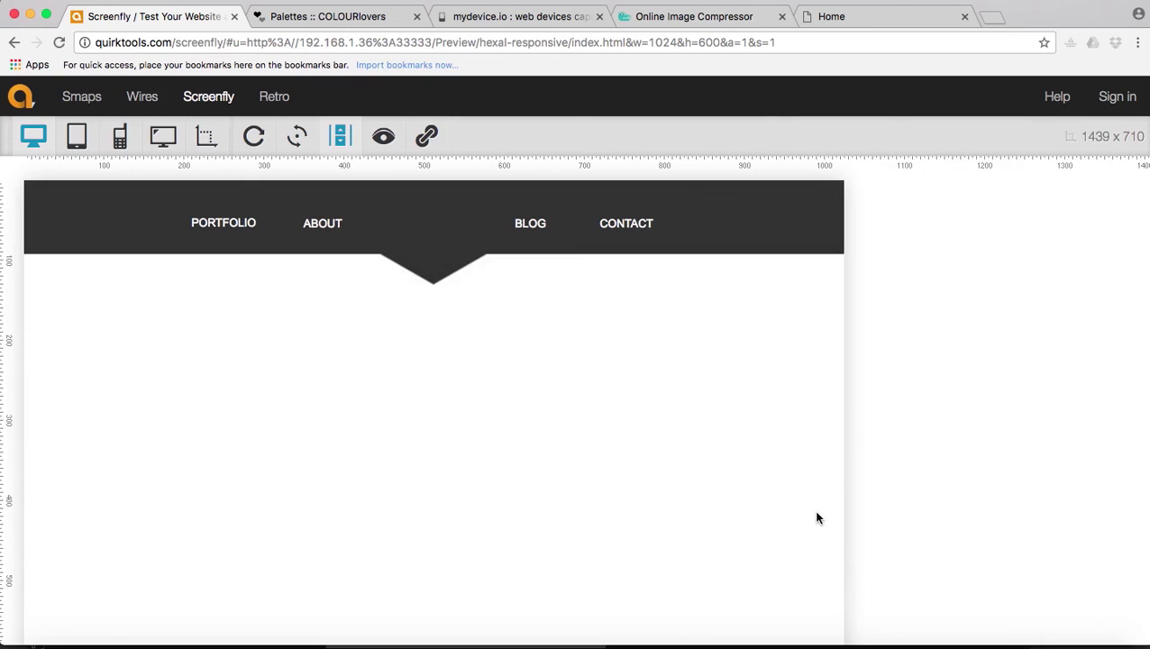
{"action": "left_click", "coordinate": [77, 136]}
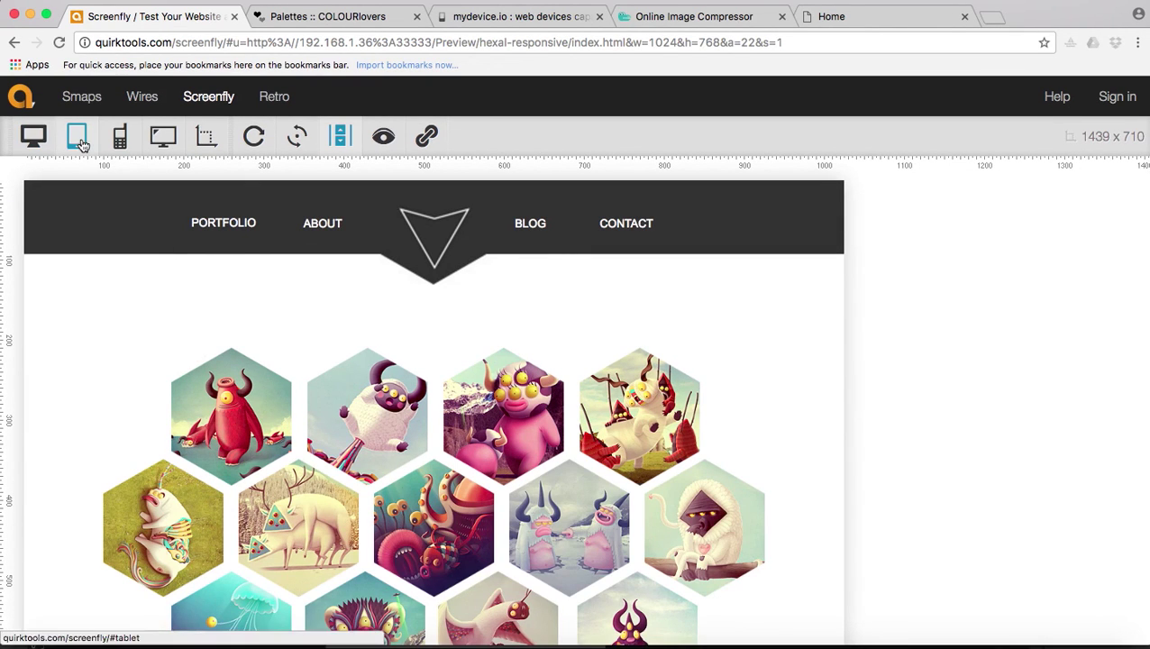
{"action": "mouse_move", "coordinate": [81, 144]}
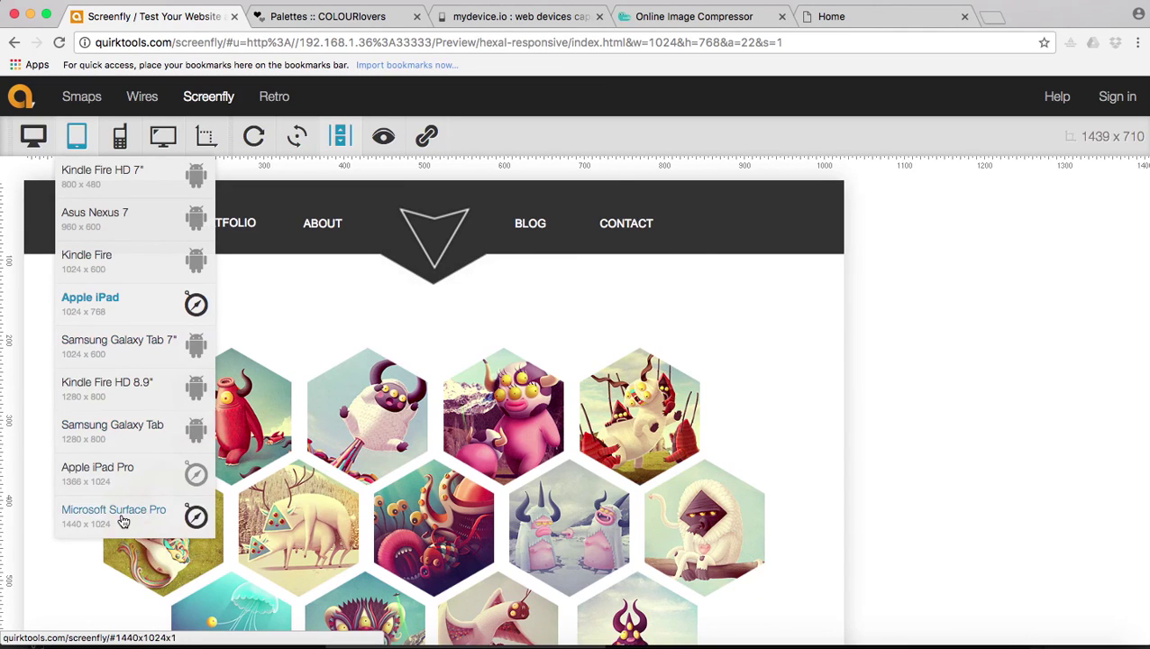
{"action": "left_click", "coordinate": [102, 173]}
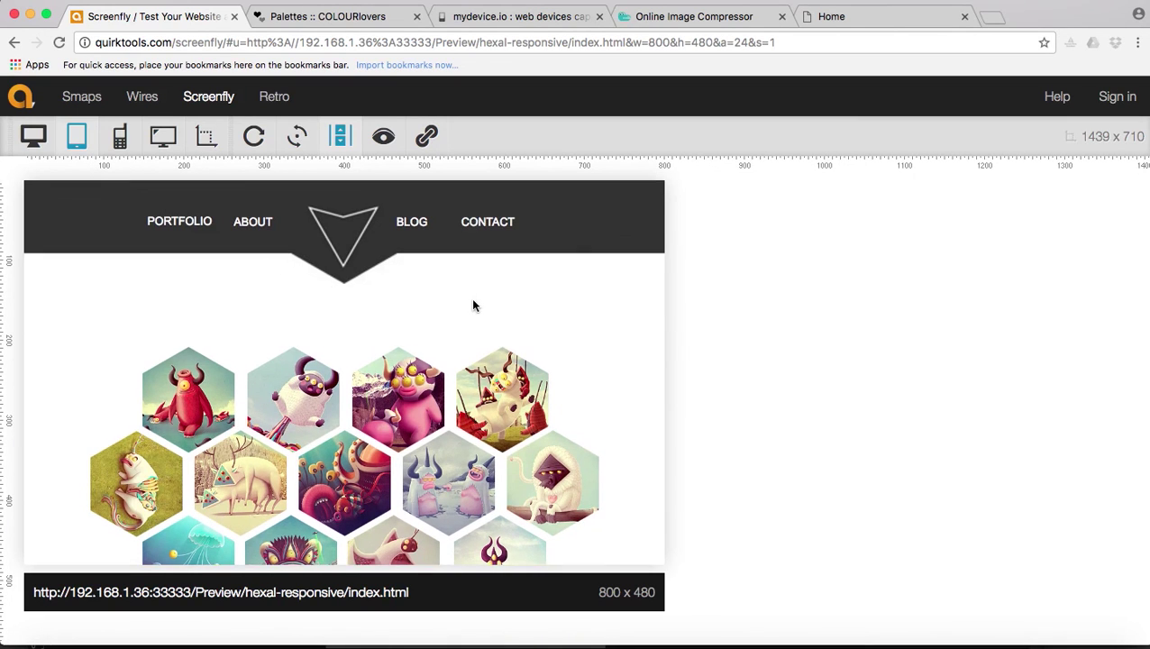
{"action": "scroll", "coordinate": [474, 306], "scroll_direction": "down", "scroll_amount": 15}
{"action": "scroll", "coordinate": [473, 306], "scroll_direction": "up", "scroll_amount": 12}
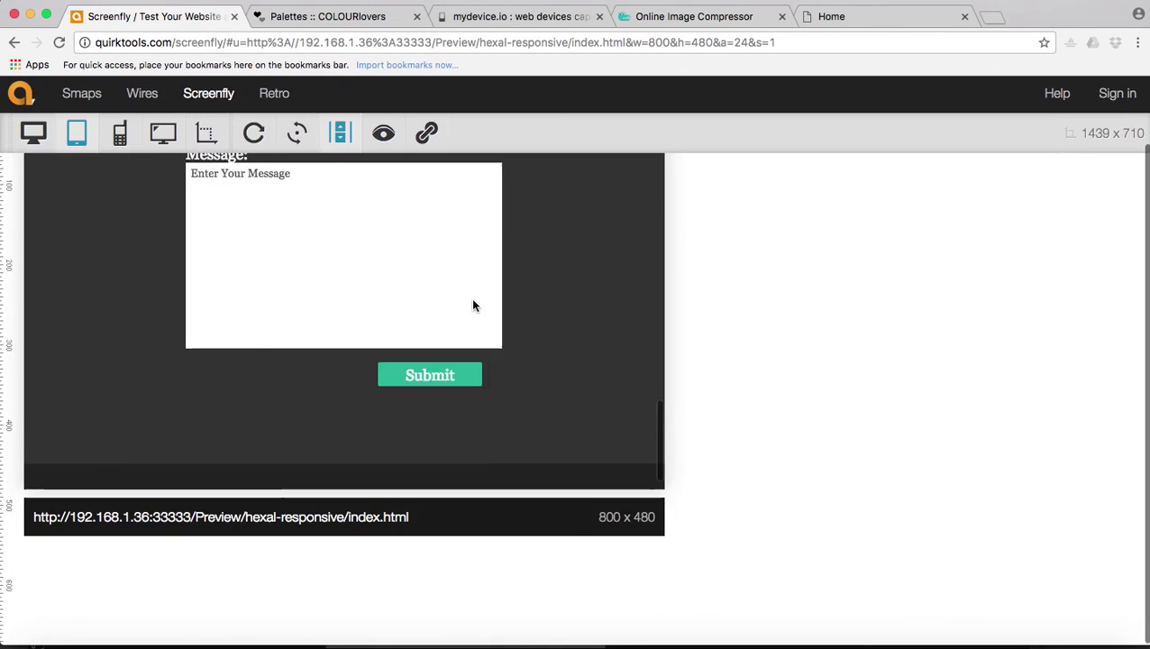
{"action": "left_click", "coordinate": [122, 141]}
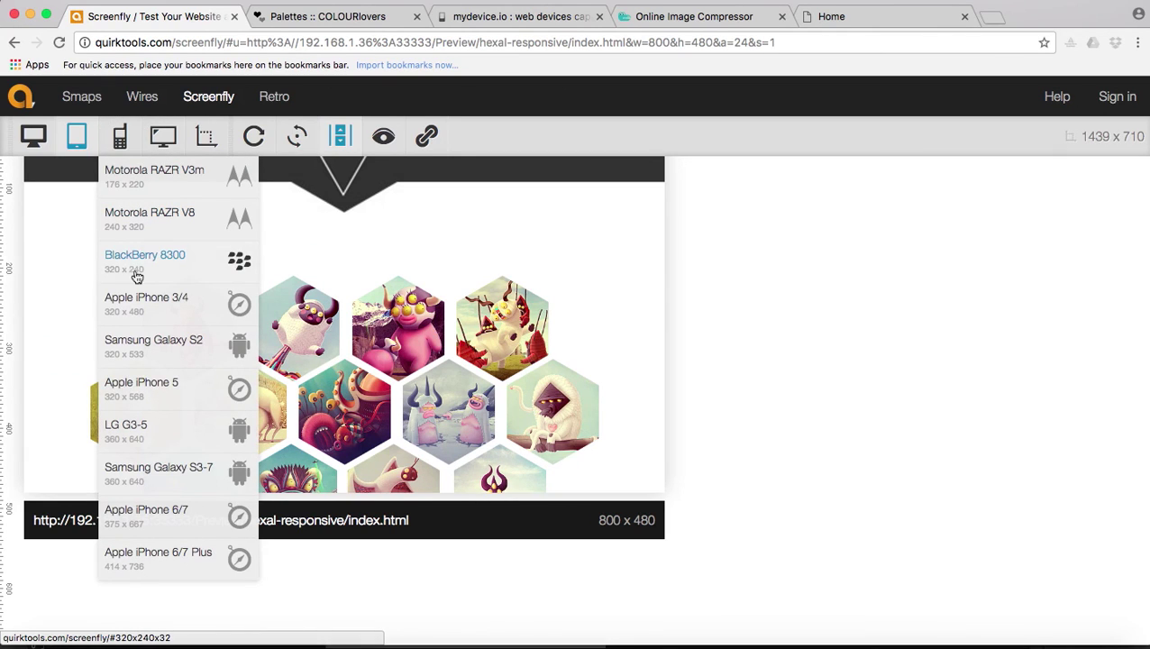
- Preview the site at Apple iPhone 3/4 size, then at iPhone 6/7 Plus size
{"action": "left_click", "coordinate": [172, 313]}
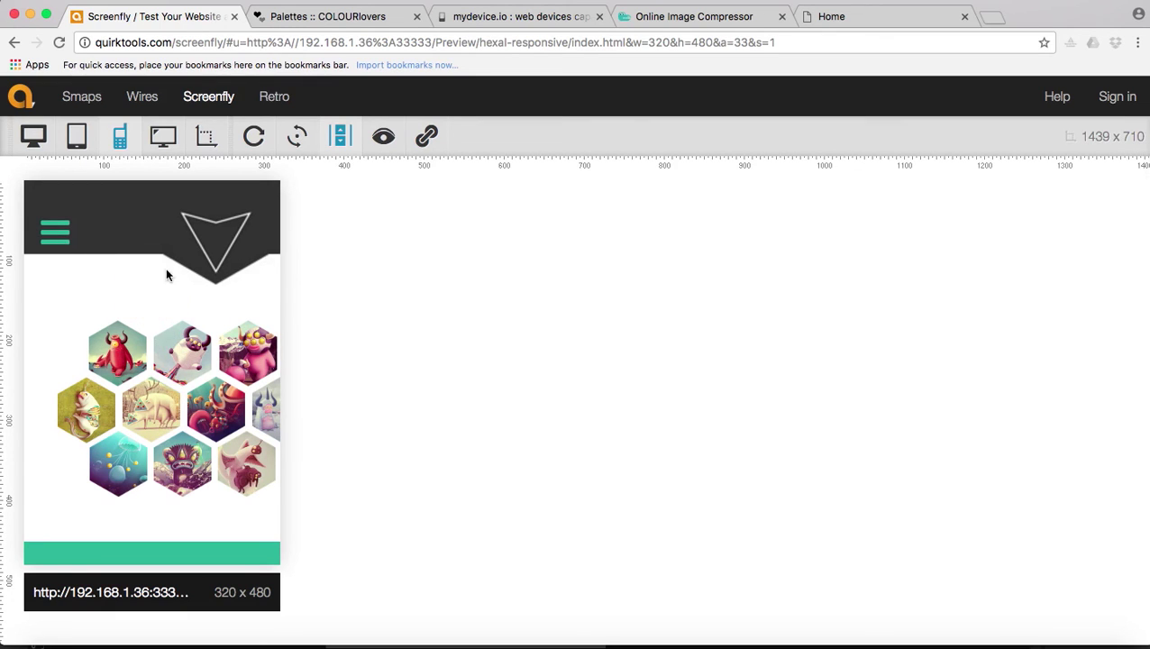
{"action": "scroll", "coordinate": [163, 330], "scroll_direction": "down", "scroll_amount": 15}
{"action": "scroll", "coordinate": [171, 270], "scroll_direction": "up", "scroll_amount": 15}
{"action": "left_click", "coordinate": [130, 151]}
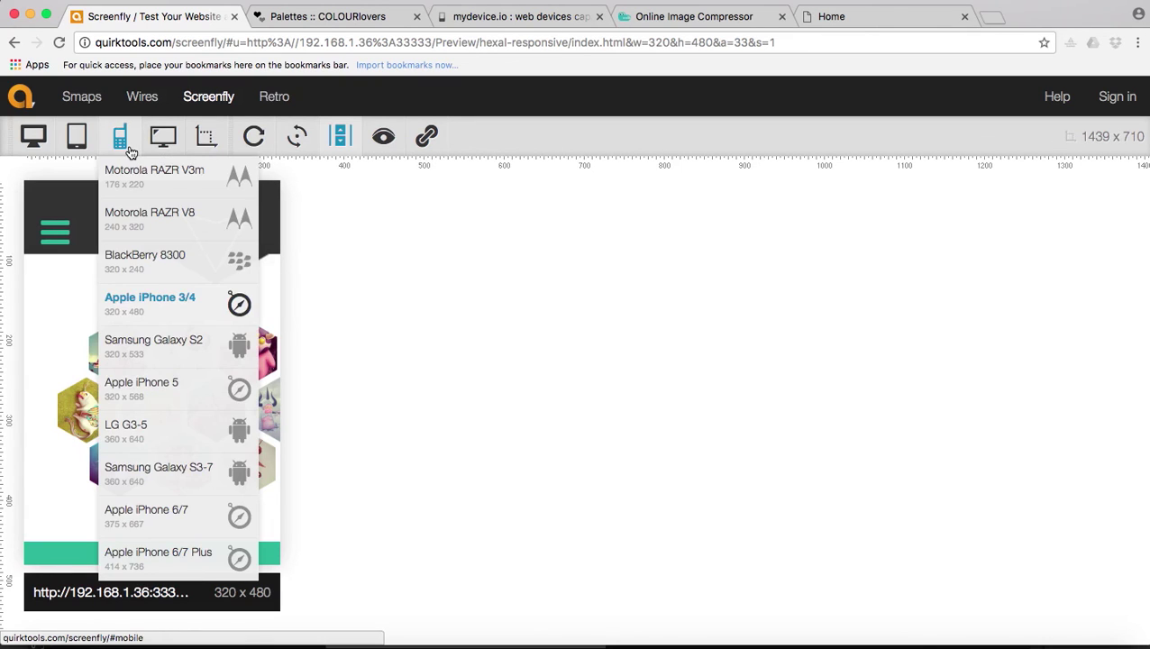
{"action": "left_click", "coordinate": [157, 557]}
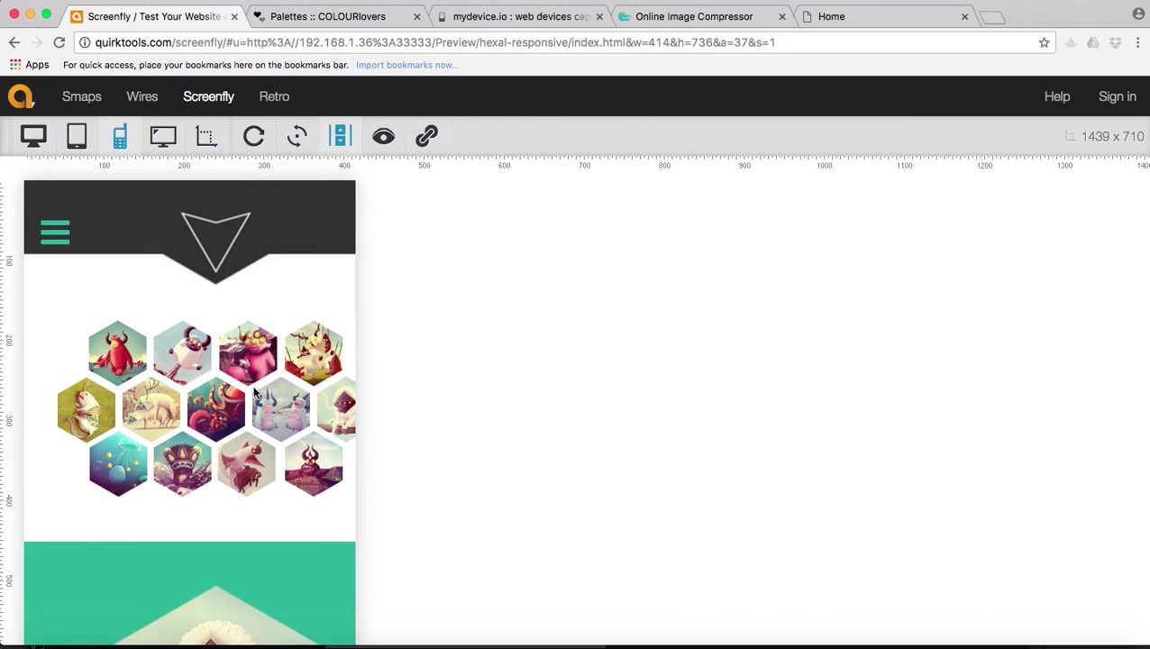
- Switch the preview to the 20" Desktop size and scroll through the page
{"action": "left_click", "coordinate": [33, 136]}
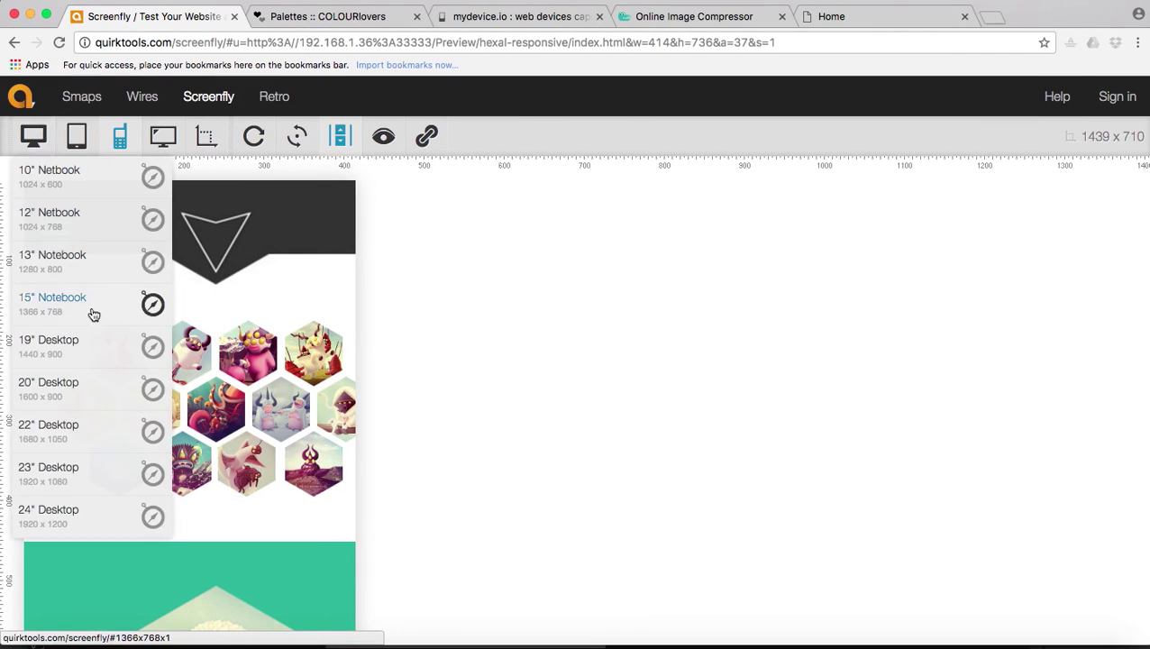
{"action": "left_click", "coordinate": [96, 402]}
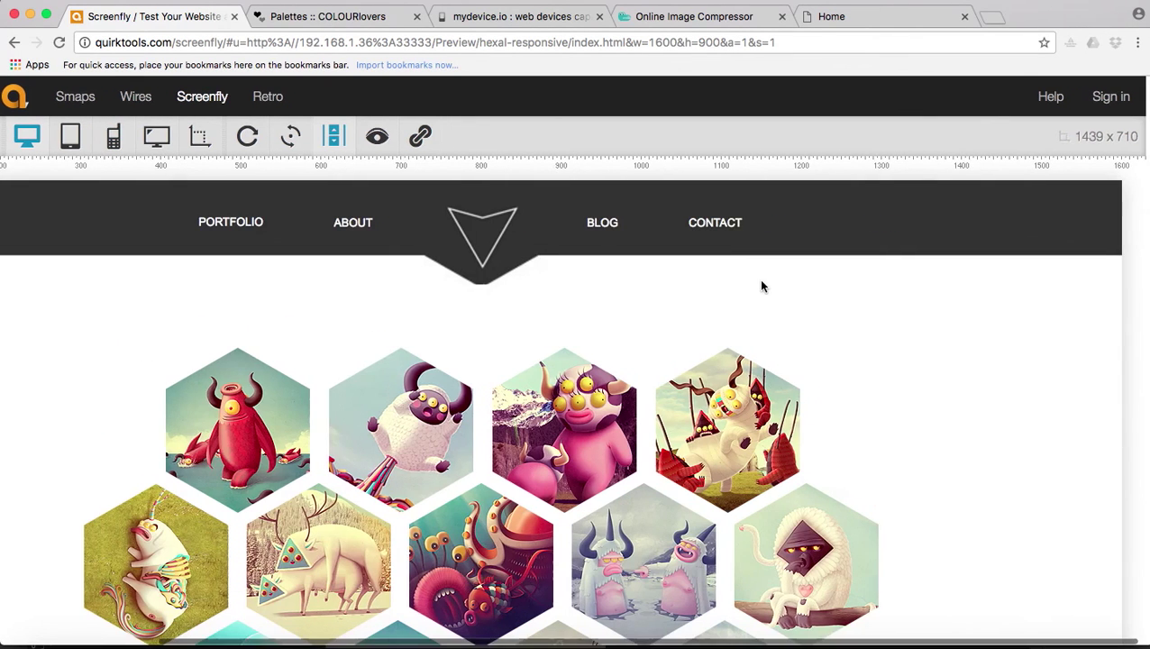
{"action": "scroll", "coordinate": [762, 286], "scroll_direction": "down", "scroll_amount": 10}
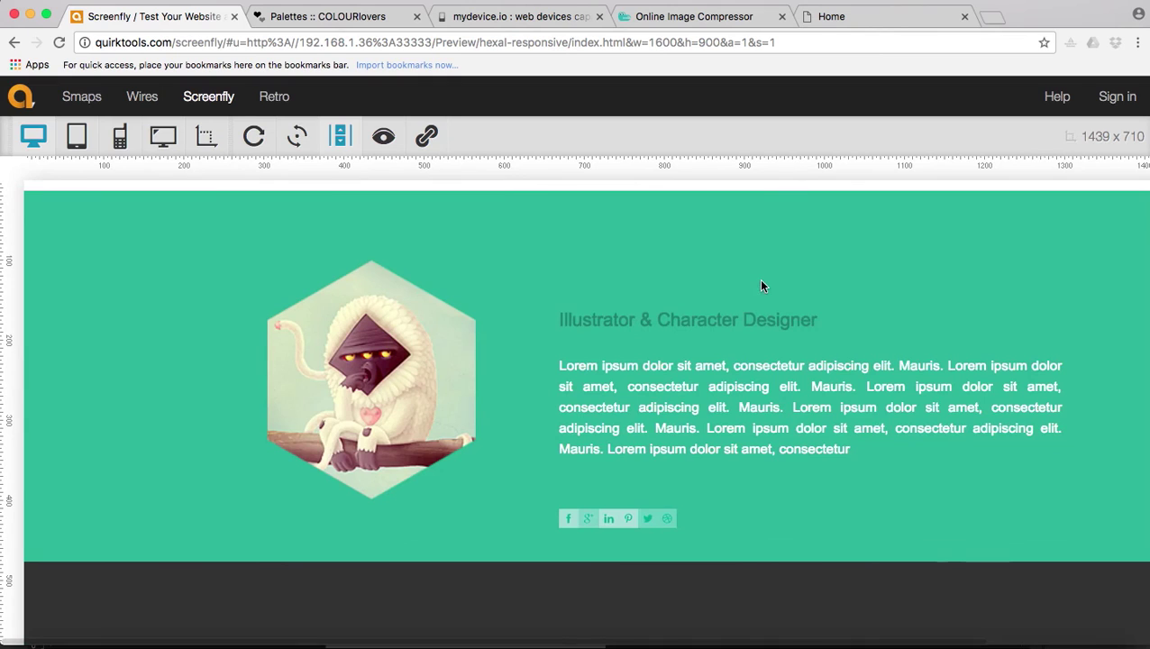
{"action": "scroll", "coordinate": [761, 287], "scroll_direction": "down", "scroll_amount": 5}
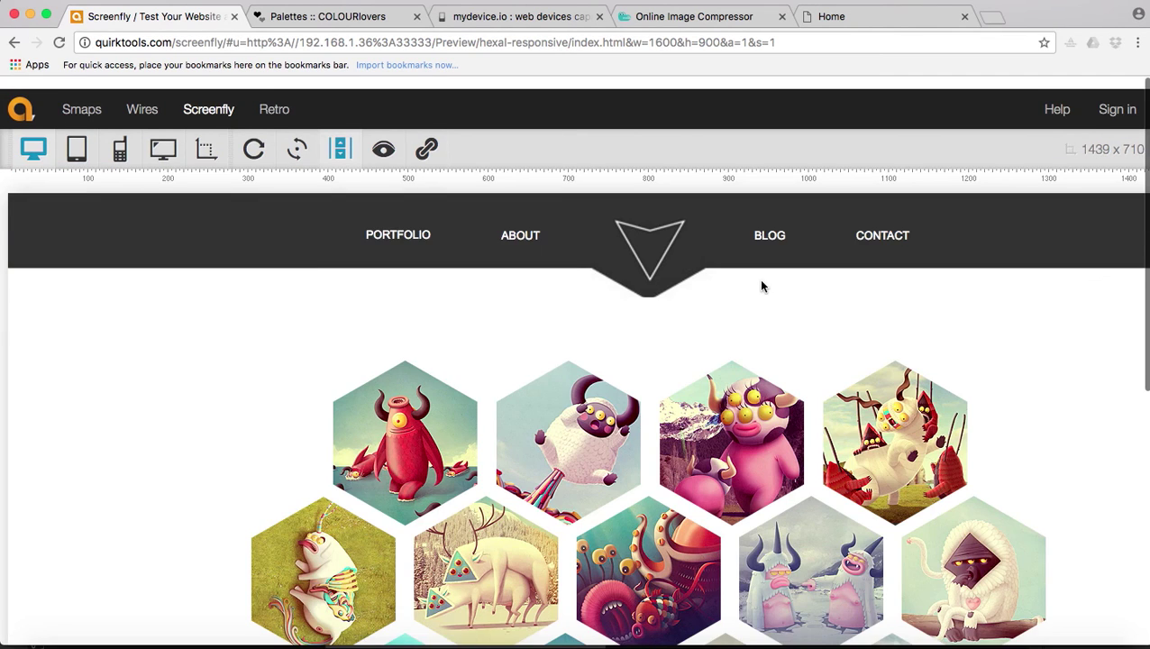
{"action": "scroll", "coordinate": [762, 286], "scroll_direction": "down", "scroll_amount": 1}
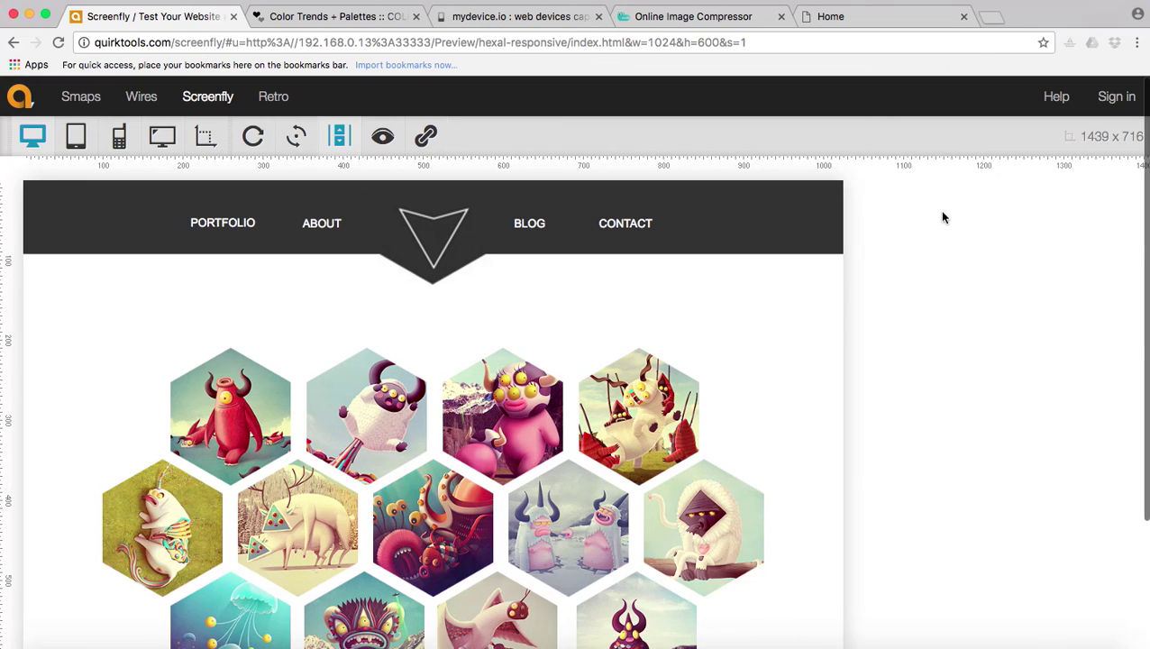
- Inspect the Home page tab in Chrome to open DevTools in responsive device mode
{"action": "left_click", "coordinate": [960, 9]}
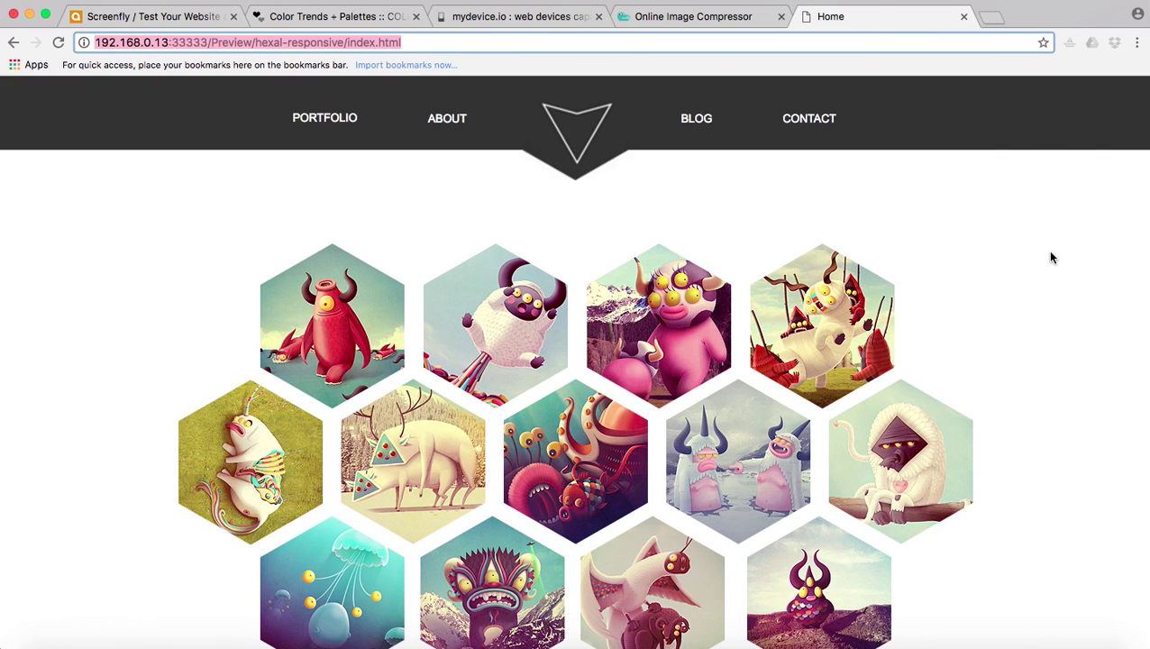
{"action": "right_click", "coordinate": [990, 185]}
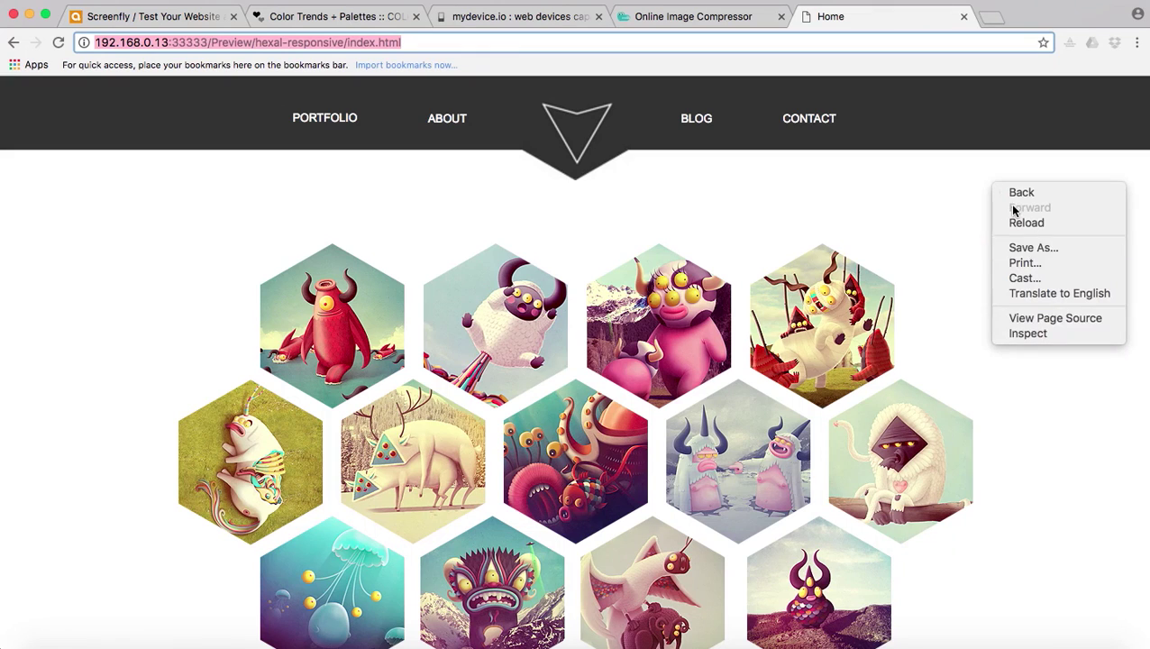
{"action": "left_click", "coordinate": [1027, 333]}
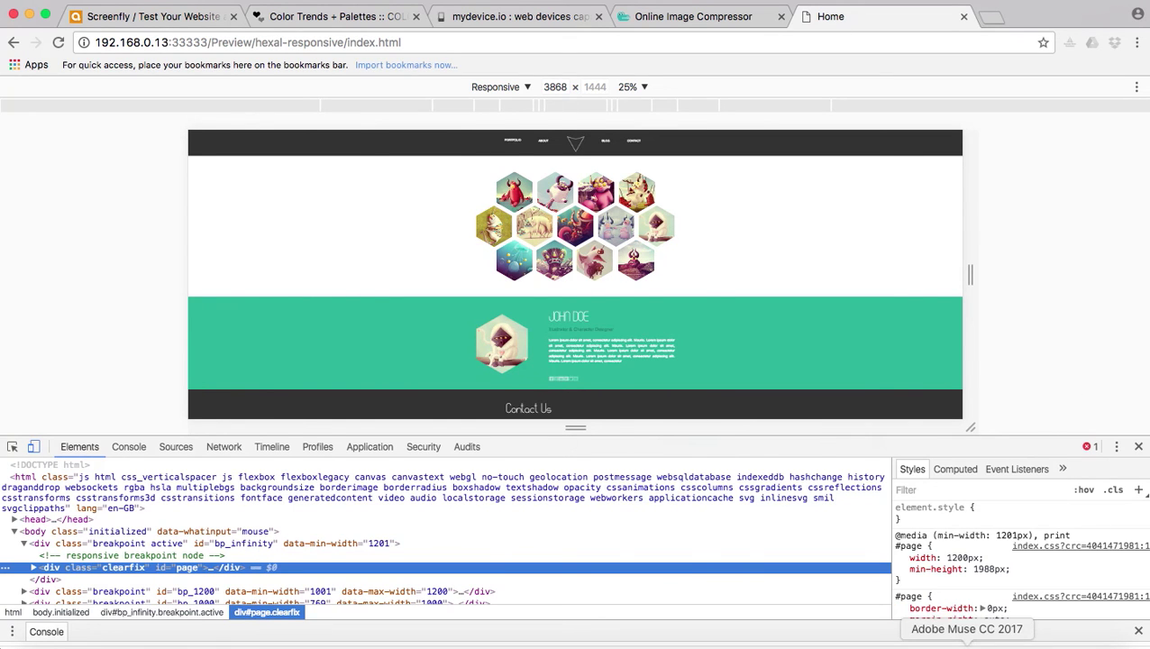
- Copy the meta viewport tag from line 9 of the Sublime Text notes
{"action": "left_click", "coordinate": [966, 643]}
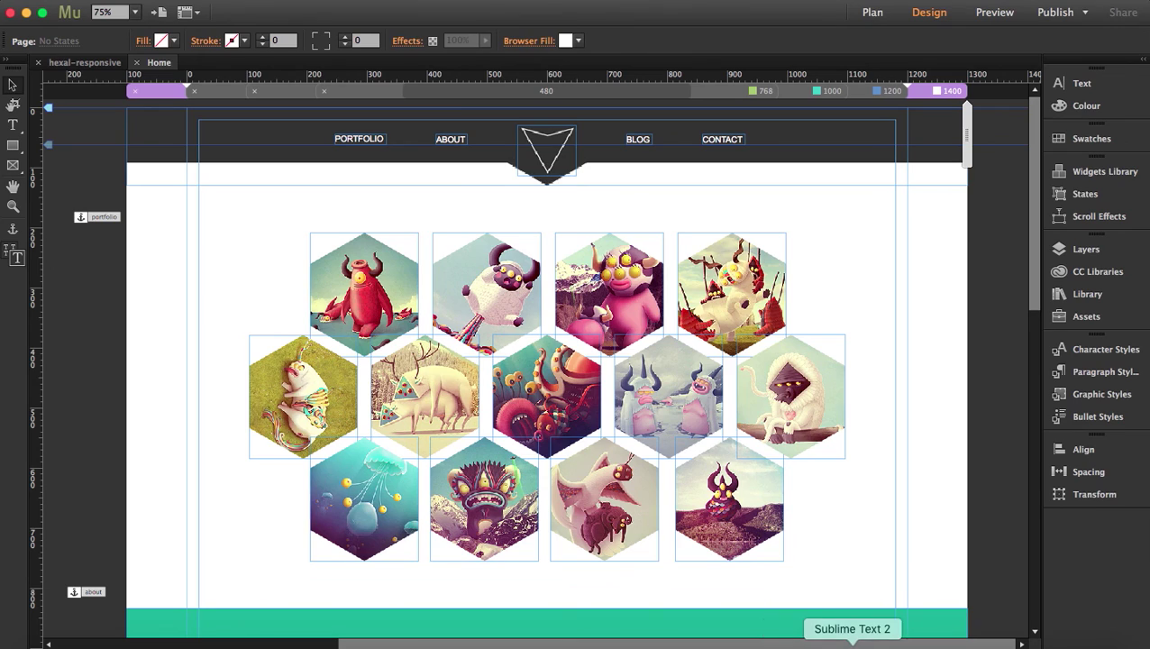
{"action": "left_click", "coordinate": [852, 643]}
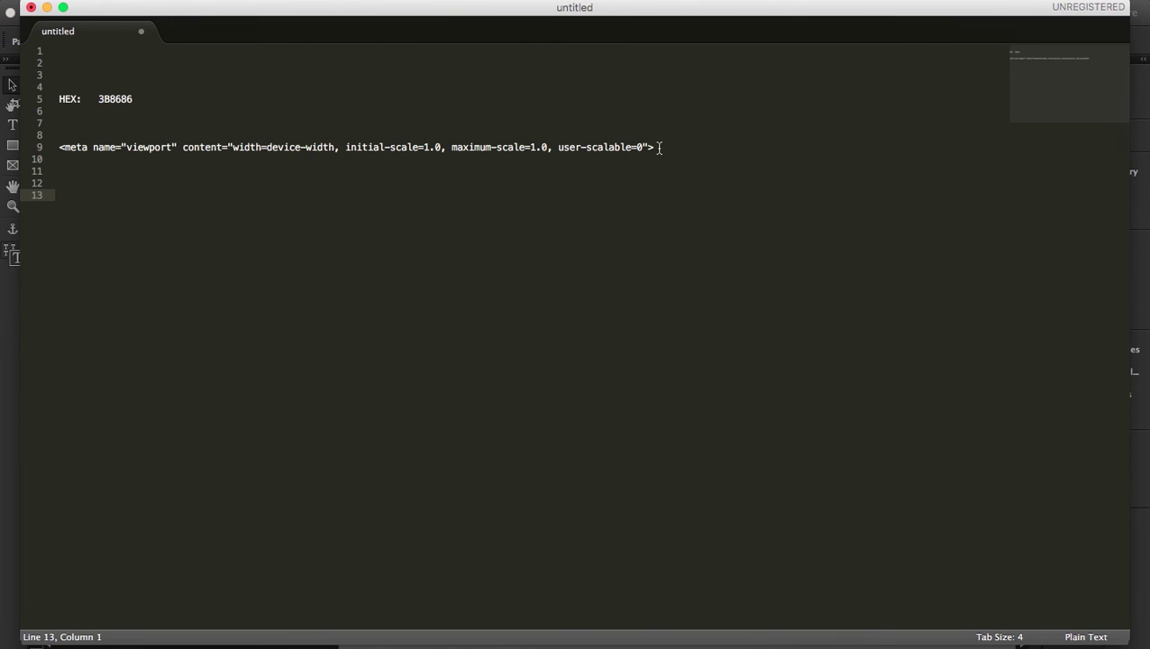
{"action": "left_click_drag", "start_coordinate": [659, 146], "coordinate": [56, 147]}
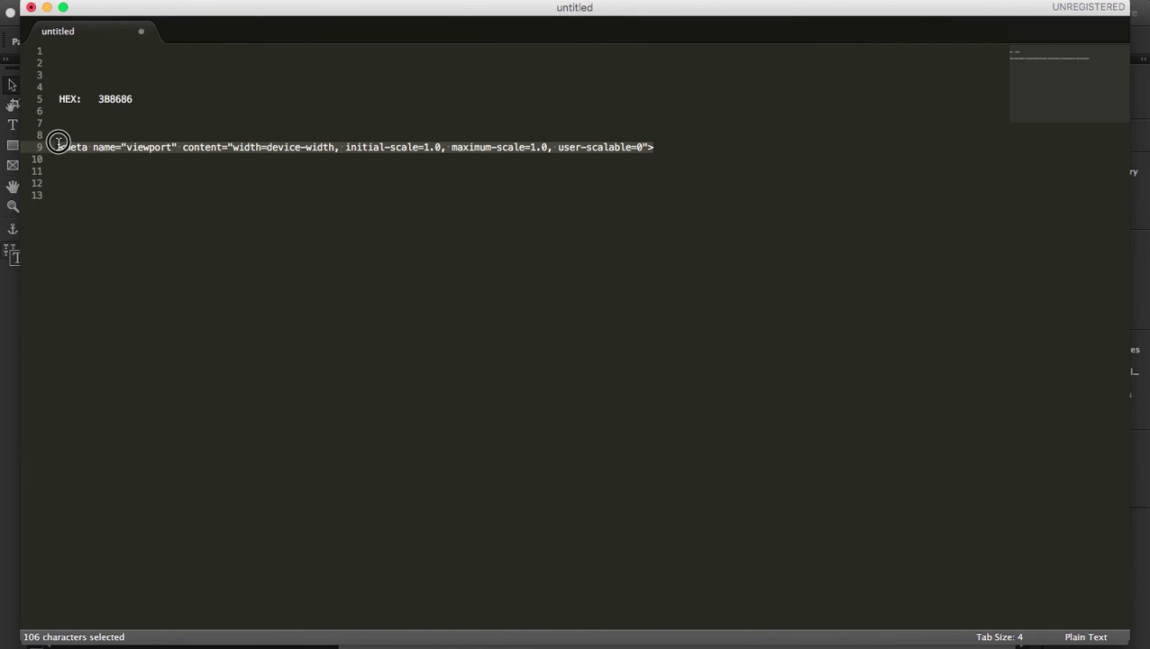
{"action": "key", "text": "super+c"}
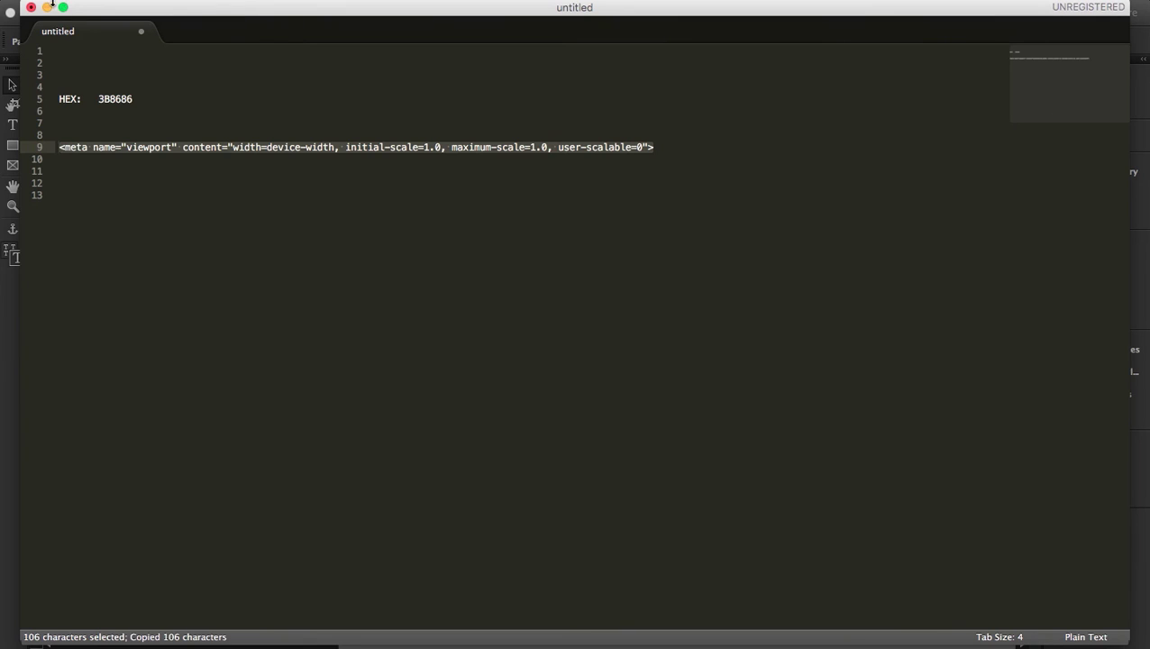
- Paste the viewport meta tag into the Home page's HTML for <head> in Page Properties
{"action": "left_click", "coordinate": [48, 7]}
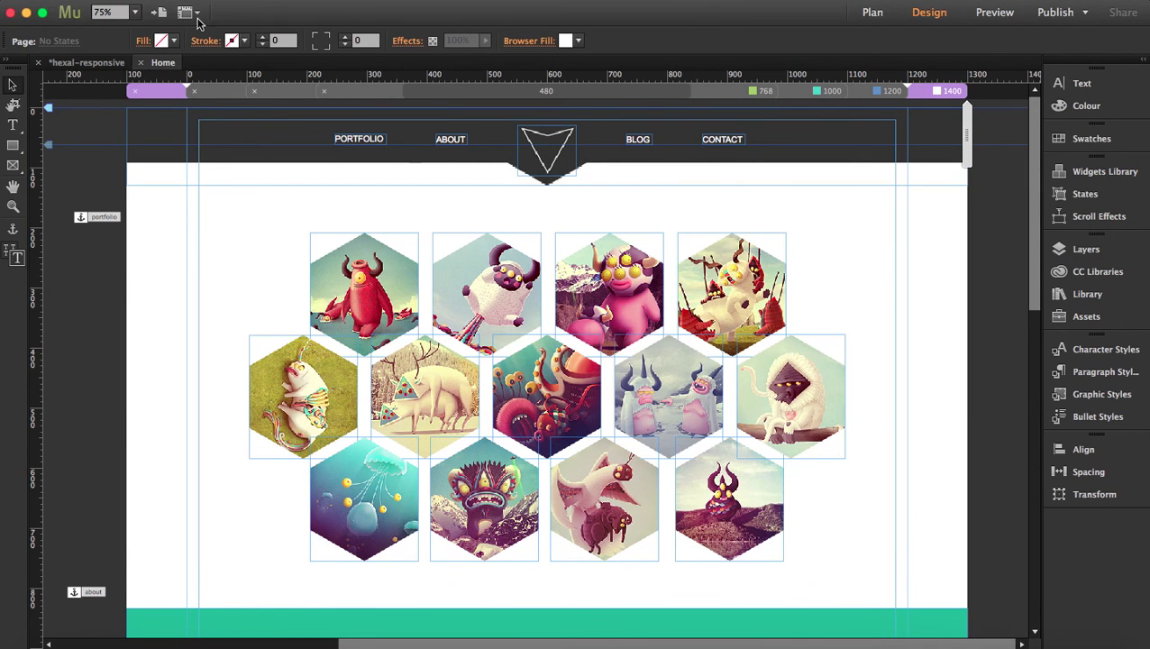
{"action": "left_click", "coordinate": [230, 2]}
{"action": "left_click", "coordinate": [257, 87]}
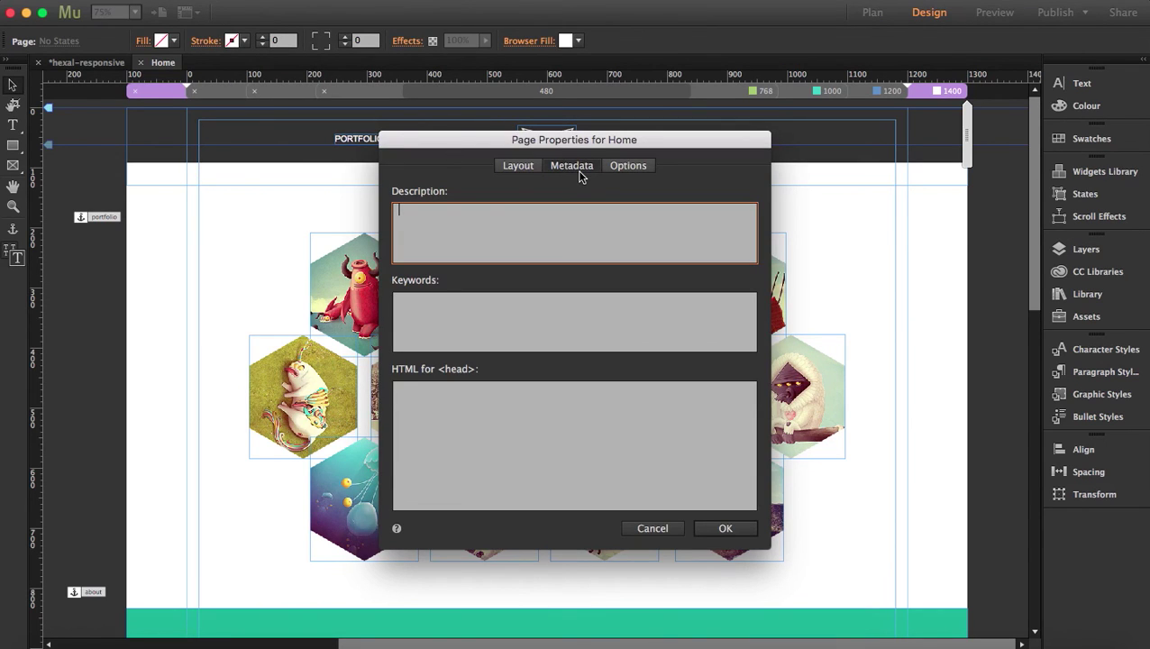
{"action": "left_click", "coordinate": [502, 414]}
{"action": "key", "text": "super+v"}
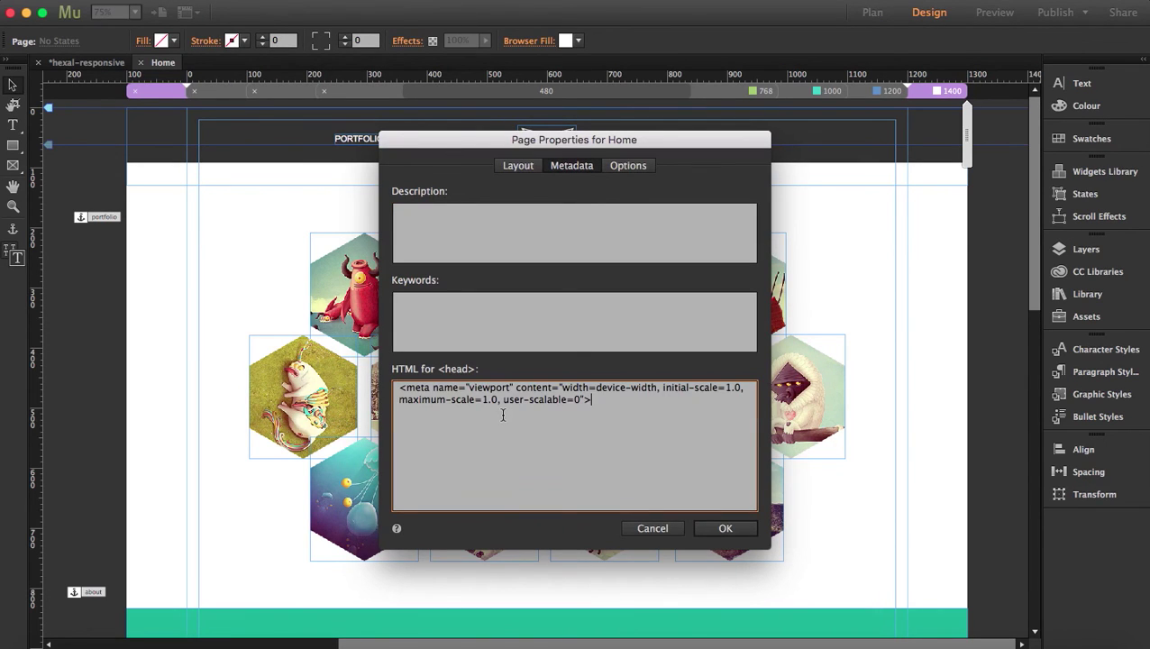
{"action": "left_click", "coordinate": [726, 528]}
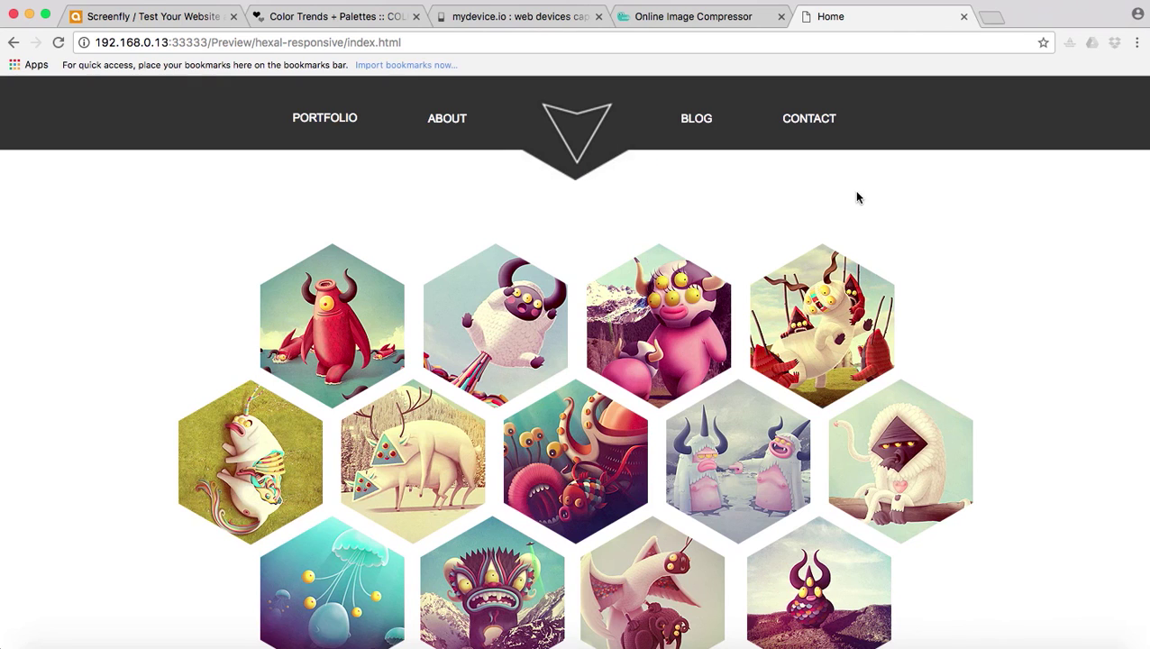
- Reopen DevTools on the page and set the responsive viewport width to 1200 px
{"action": "right_click", "coordinate": [906, 193]}
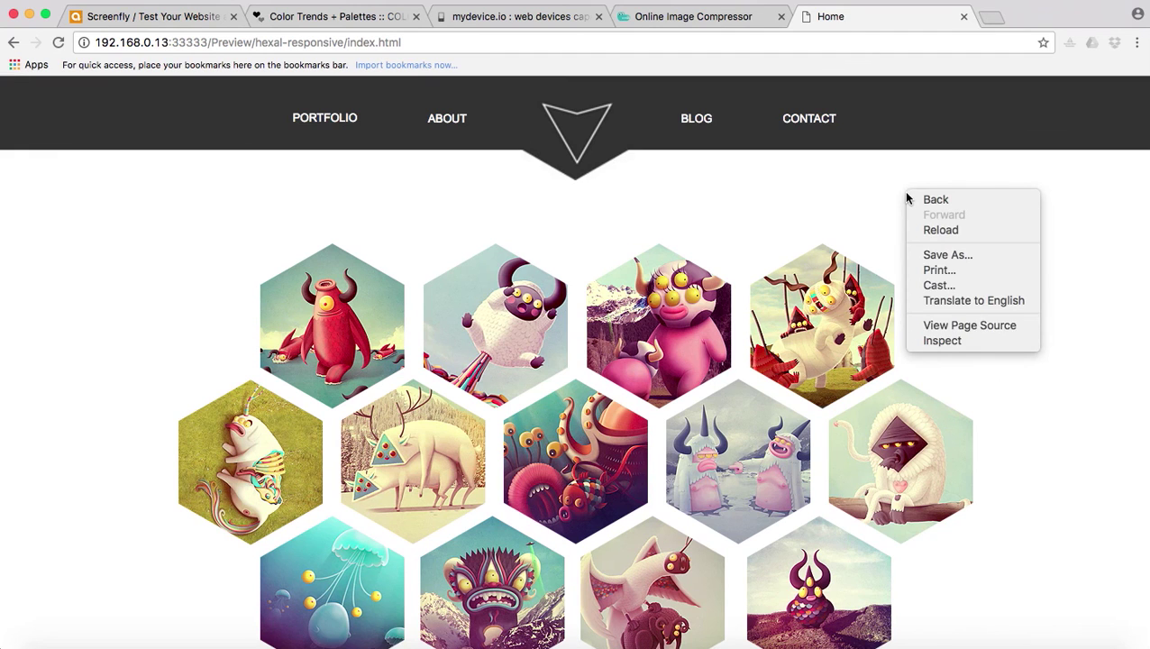
{"action": "left_click", "coordinate": [957, 342]}
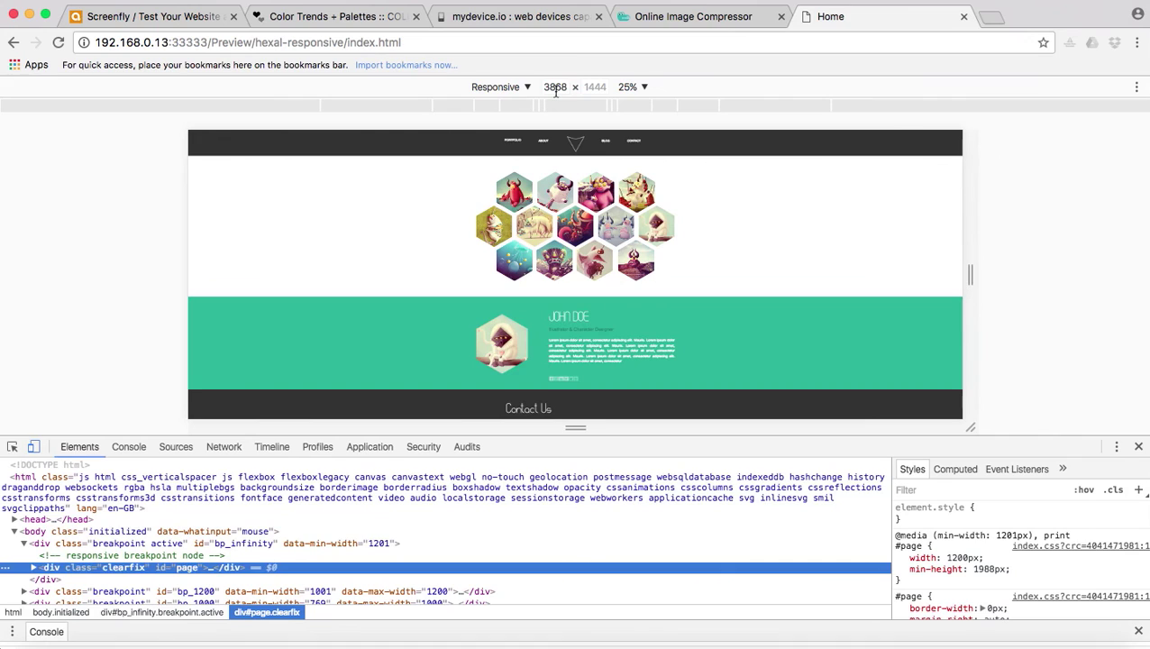
{"action": "left_click", "coordinate": [555, 91]}
{"action": "double_click", "coordinate": [565, 86]}
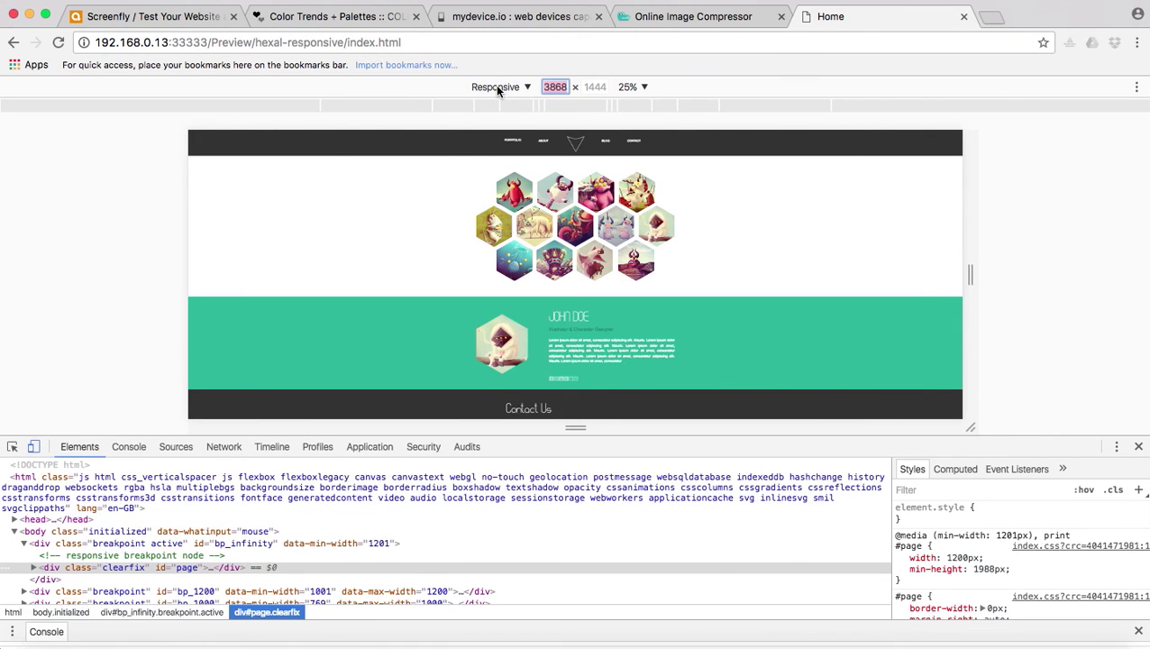
{"action": "type", "text": "1200"}
{"action": "key", "text": "Return"}
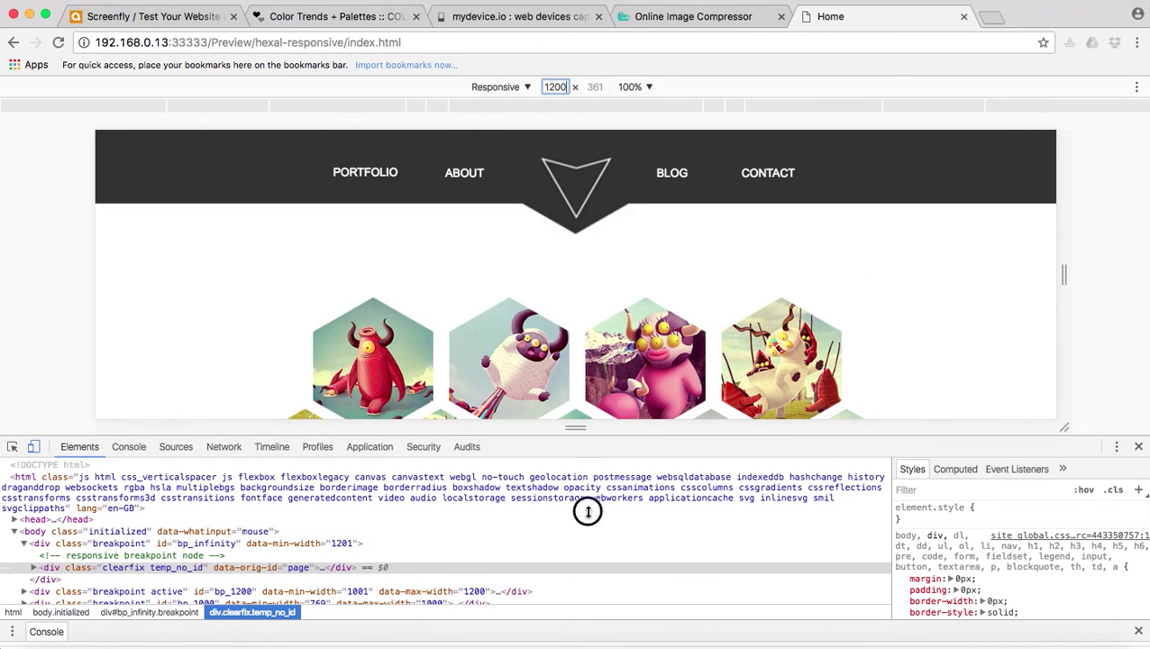
- Narrow the viewport to 724 px, open and close the compact menu, and scroll the layout
{"action": "left_click_drag", "start_coordinate": [1063, 271], "coordinate": [873, 272]}
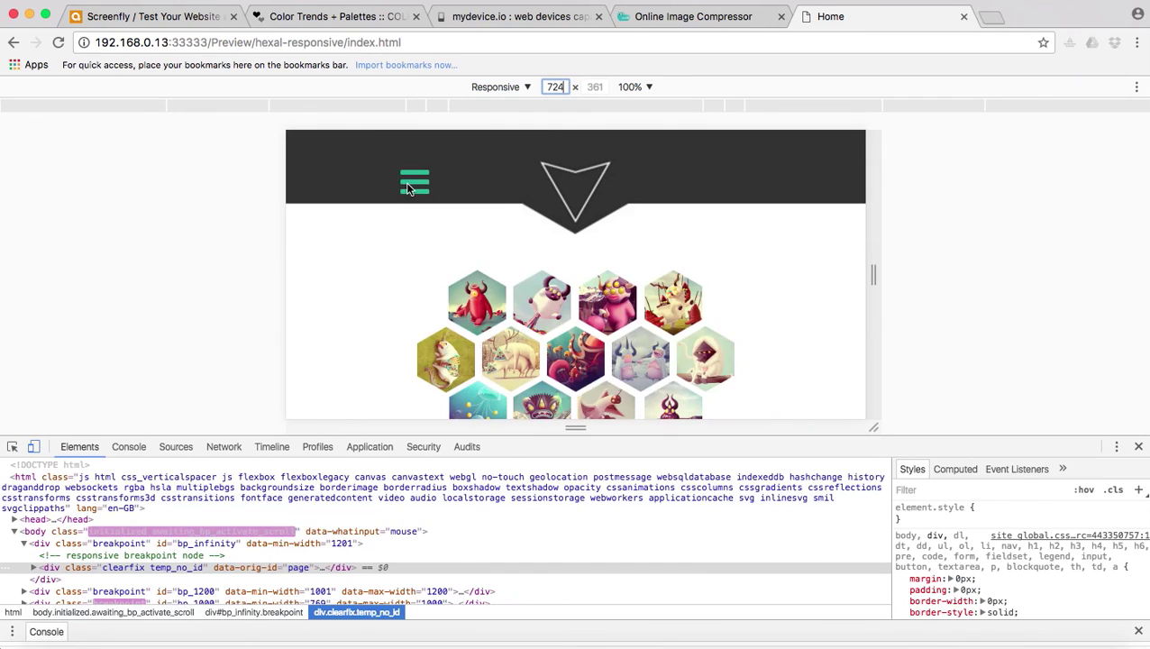
{"action": "left_click", "coordinate": [406, 181]}
{"action": "left_click", "coordinate": [820, 168]}
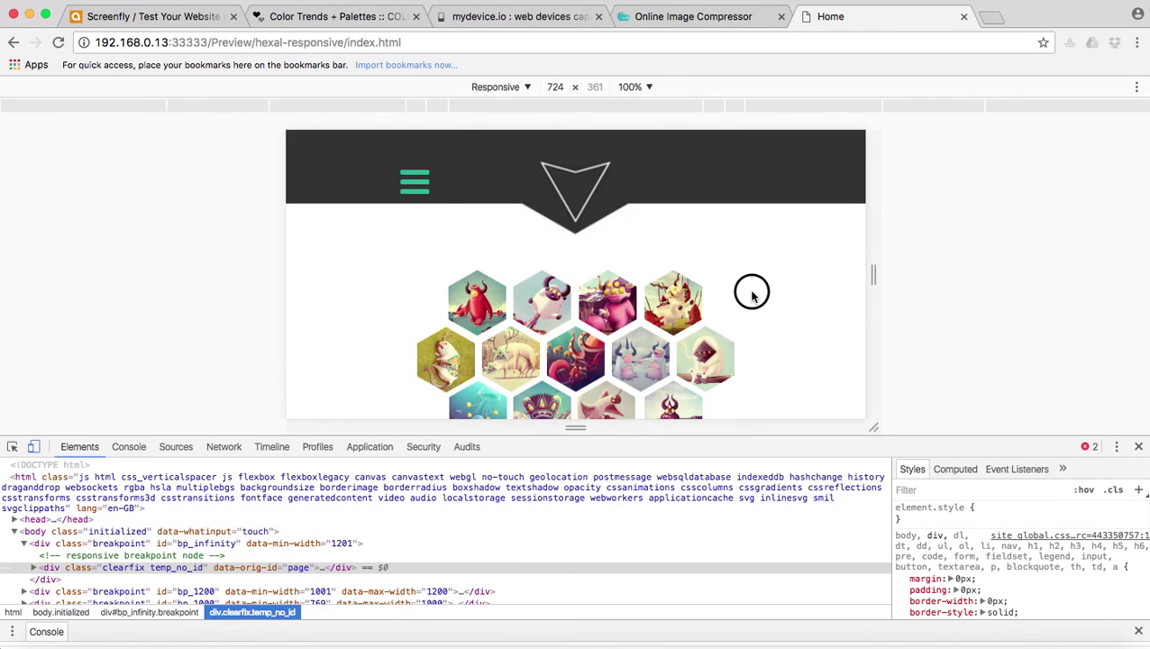
{"action": "scroll", "coordinate": [751, 293], "scroll_direction": "down", "scroll_amount": 10}
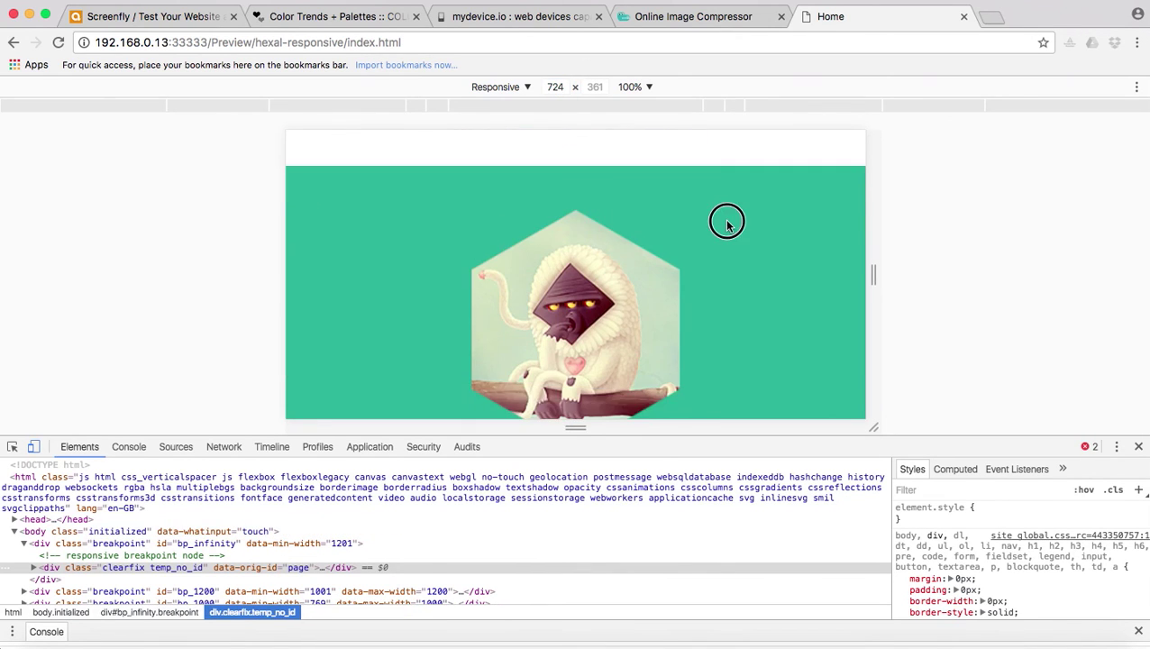
{"action": "scroll", "coordinate": [722, 153], "scroll_direction": "down", "scroll_amount": 3}
{"action": "scroll", "coordinate": [738, 270], "scroll_direction": "up", "scroll_amount": 8}
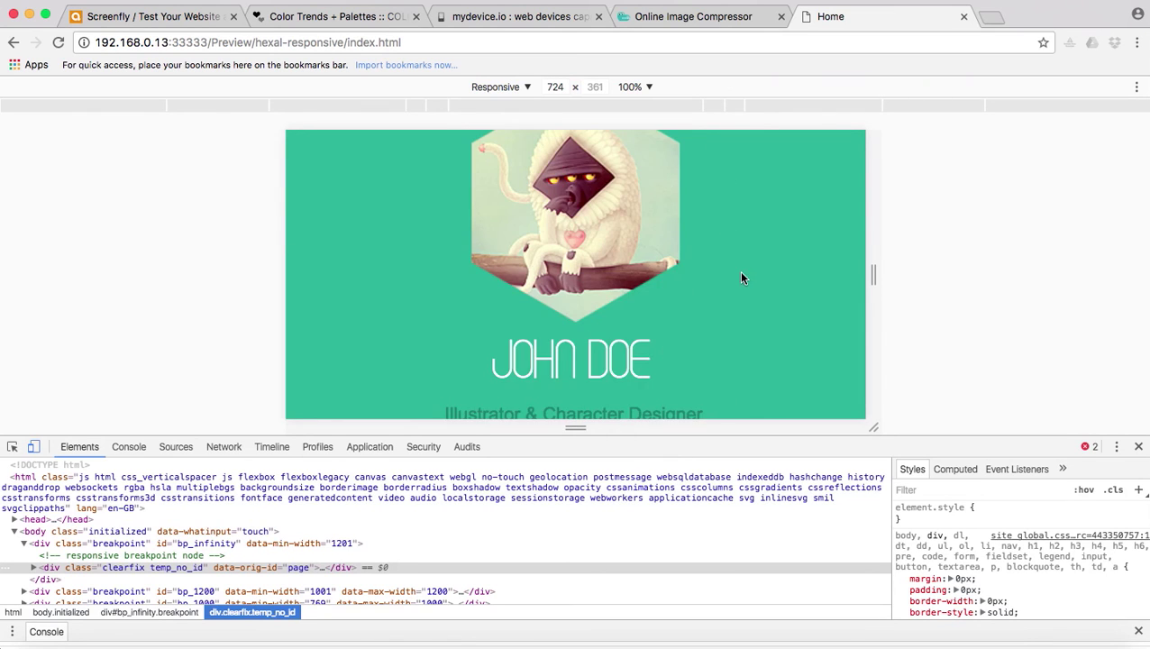